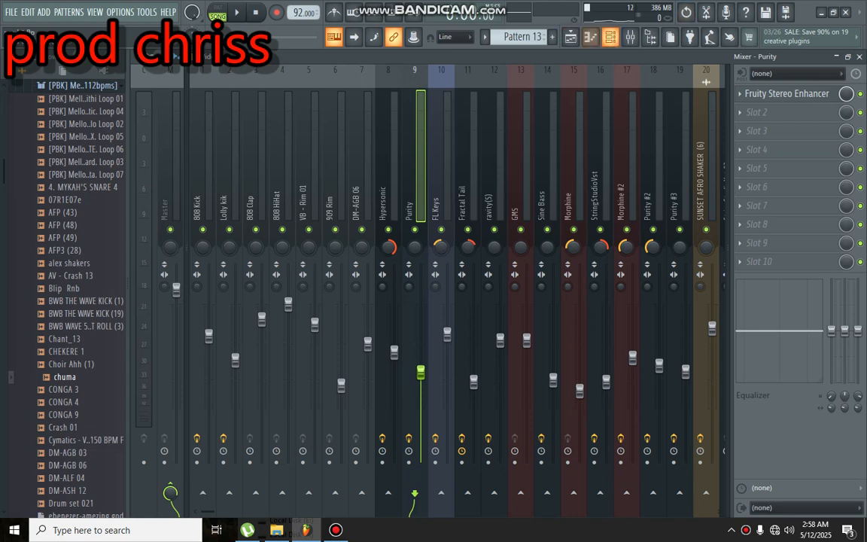
- Bring up the Playlist arrangement and play the song from the beginning, stopping after listening
click(611, 37)
drag(572, 68, 522, 49)
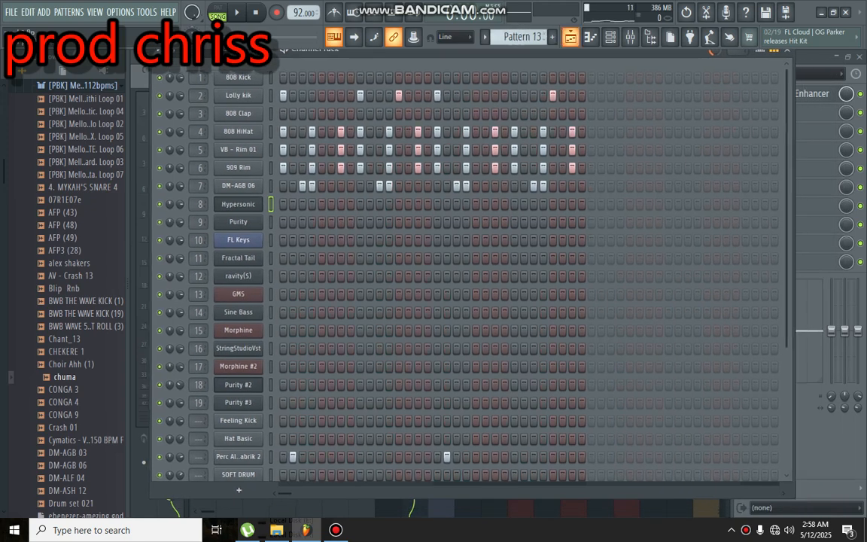
key(F5)
drag(403, 70, 568, 70)
key(space)
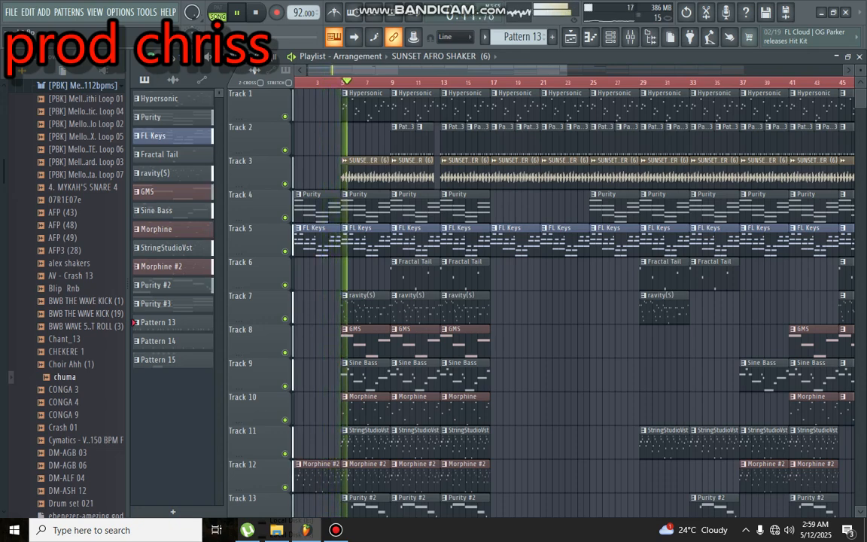
key(space)
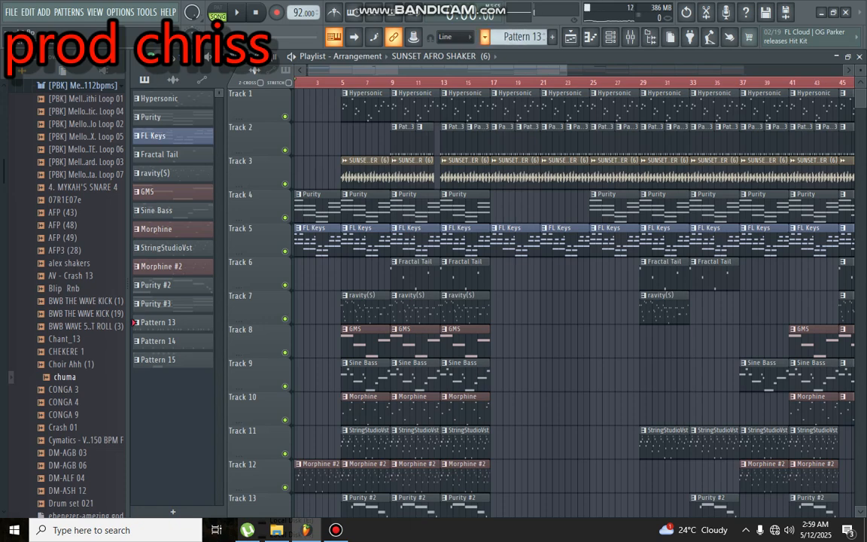
- Switch to the Hypersonic pattern and inspect the patch loaded in its Hypersonic instrument
click(485, 37)
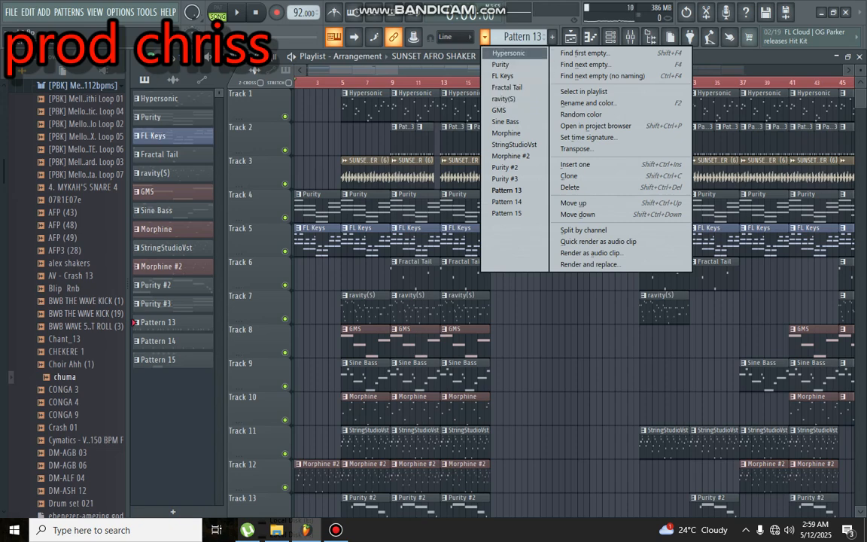
click(509, 52)
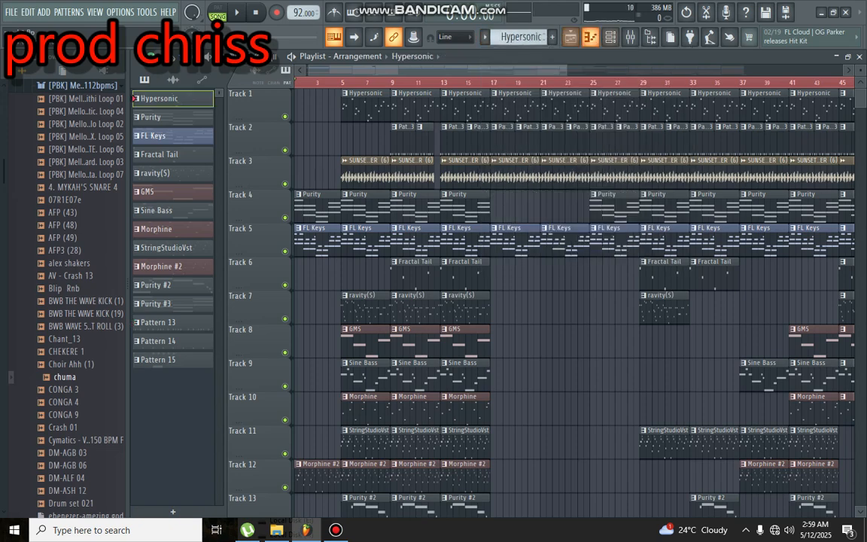
click(611, 37)
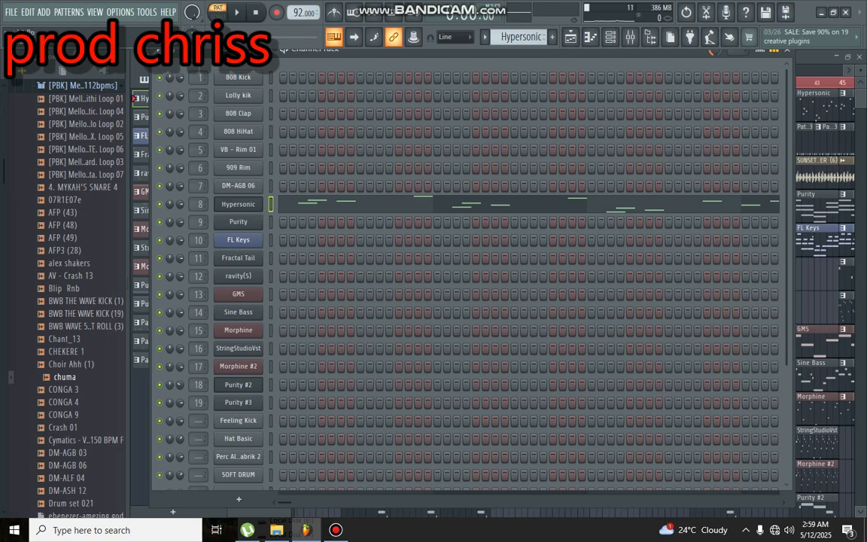
click(238, 204)
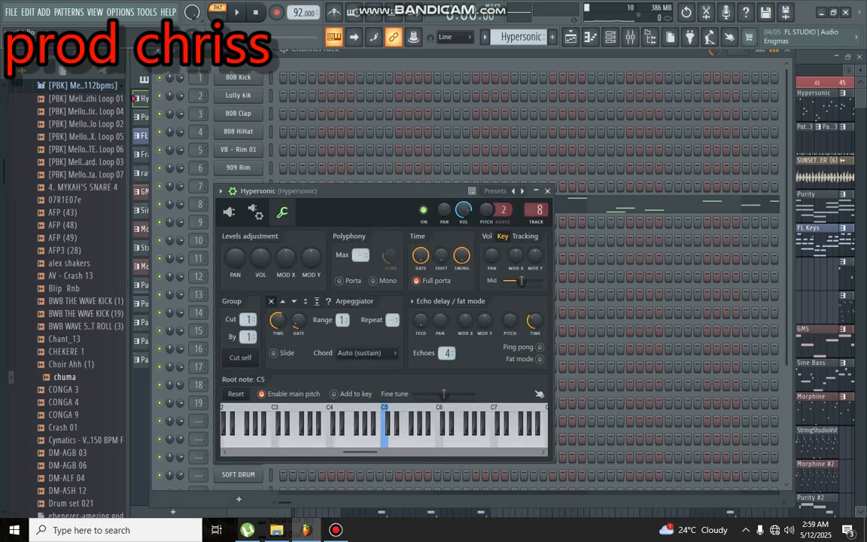
click(229, 212)
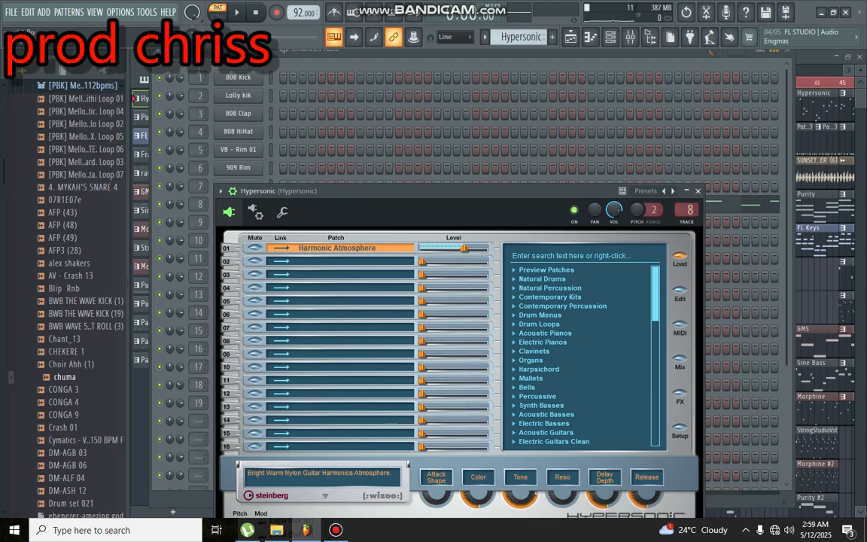
click(742, 204)
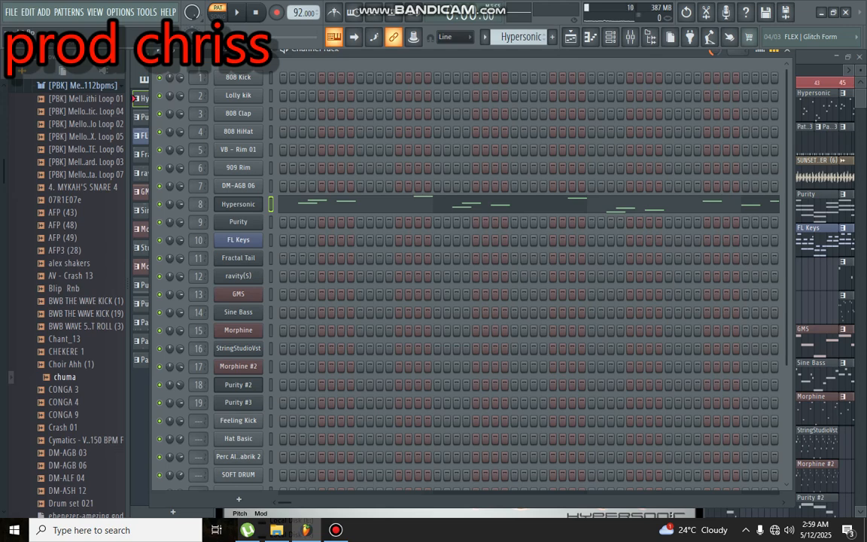
- Play the Hypersonic pattern in the piano roll with all its notes in view, and stop playback
drag(497, 51, 496, 53)
key(F7)
key(space)
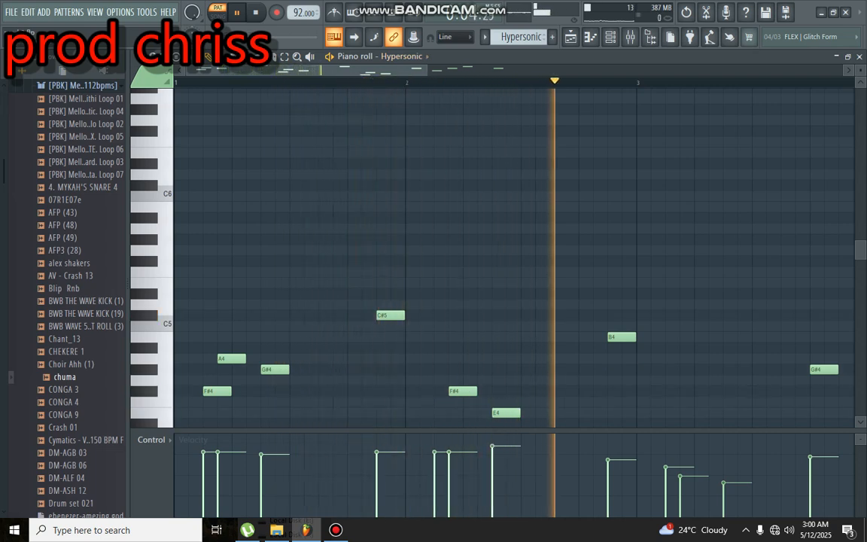
scroll(514, 258, down, 3)
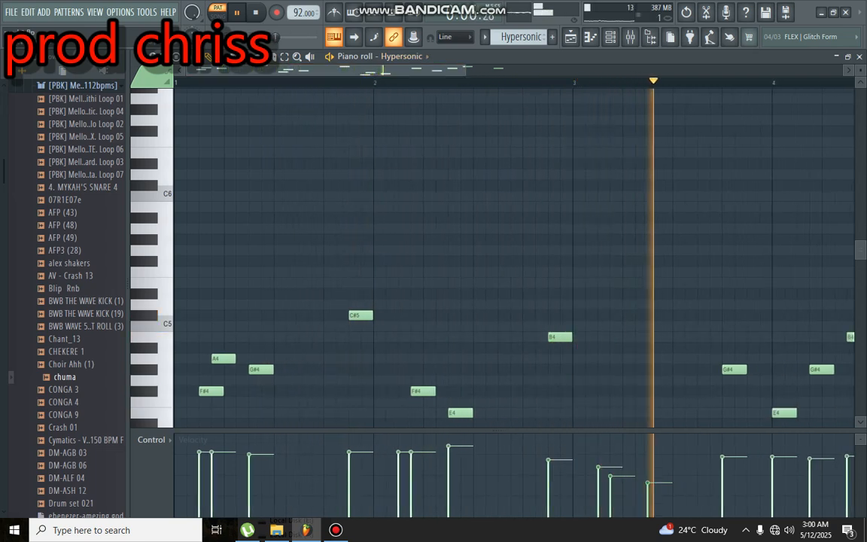
scroll(514, 258, down, 3)
scroll(514, 258, down, 2)
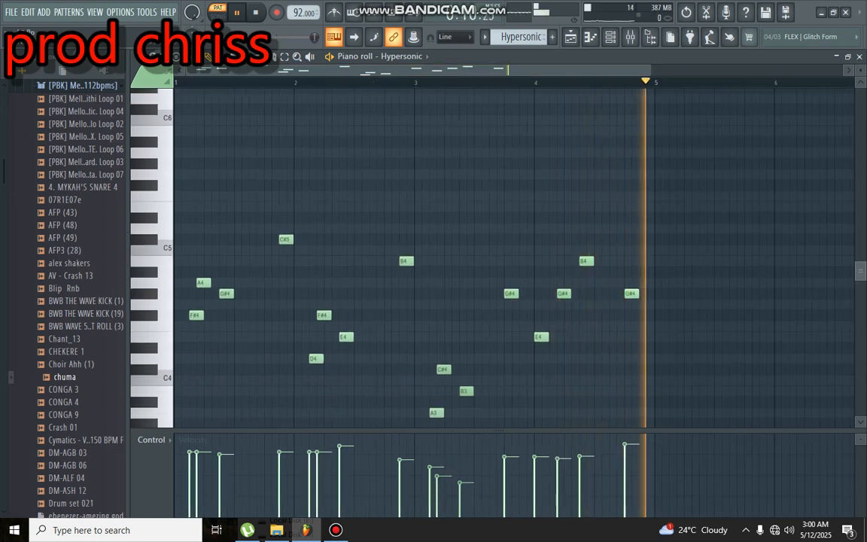
scroll(515, 259, down, 1)
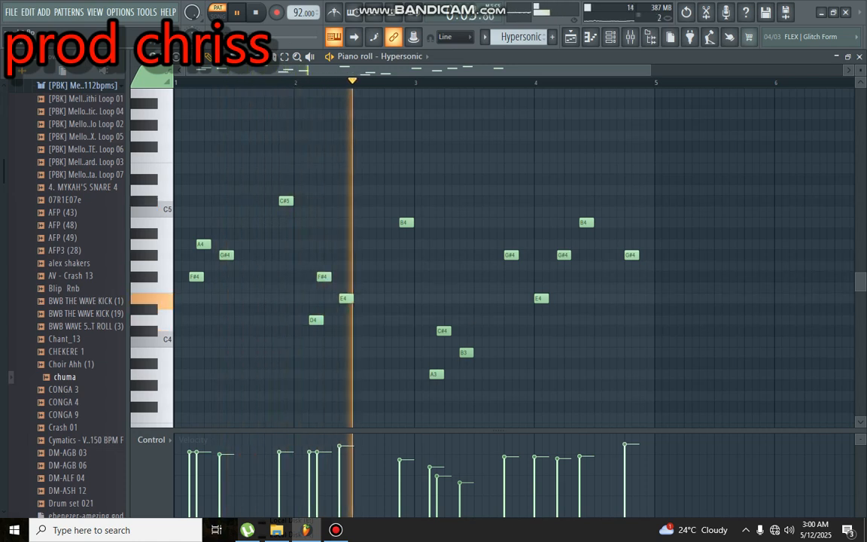
key(space)
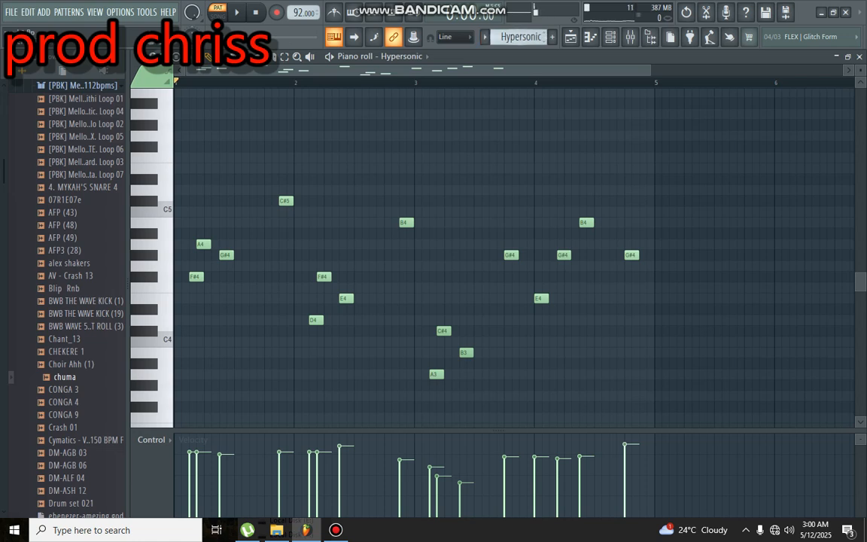
- Switch to the Purity pattern and play its chords in the piano roll, stopping after listening
click(519, 37)
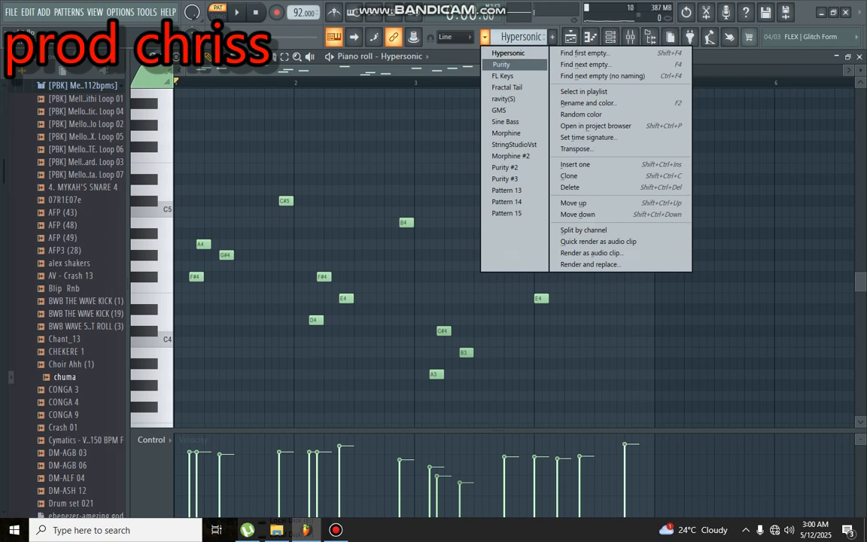
click(502, 64)
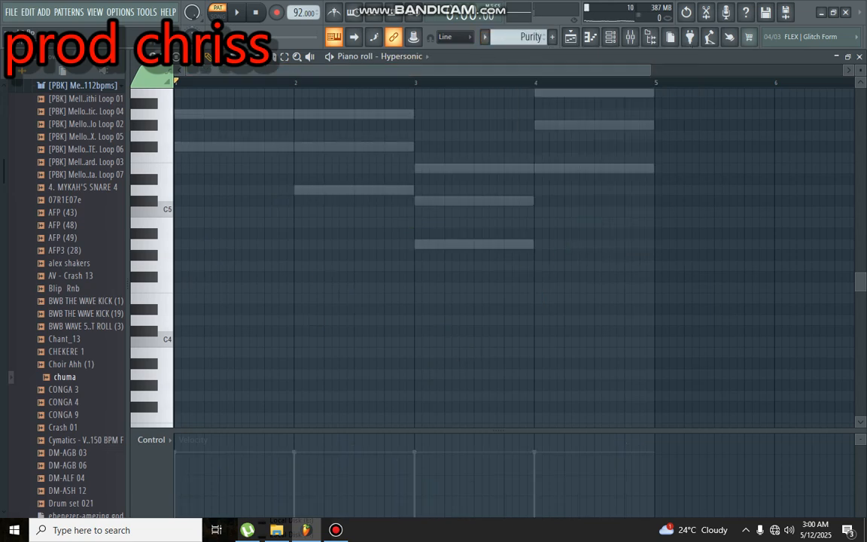
scroll(512, 256, up, 4)
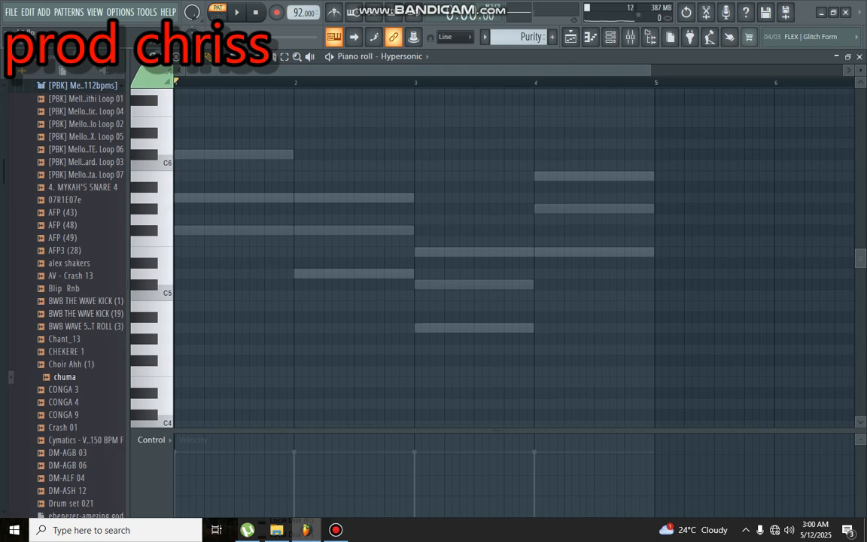
key(F6)
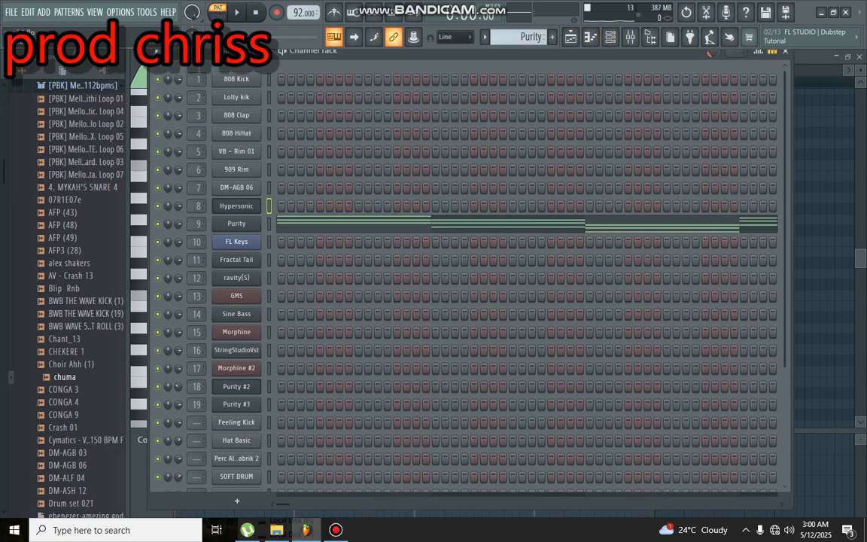
key(F6)
key(space)
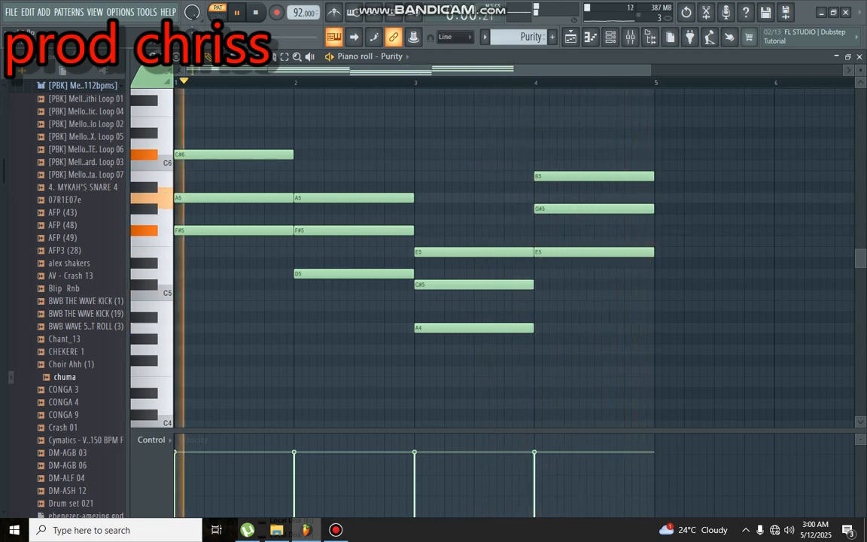
key(space)
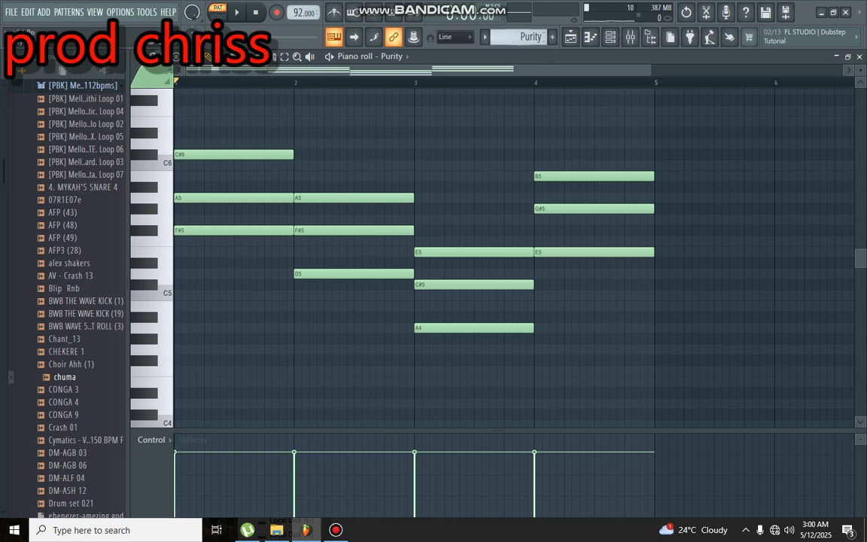
- Switch to the FL Keys pattern and inspect the settings of its FL Keys instrument
click(485, 36)
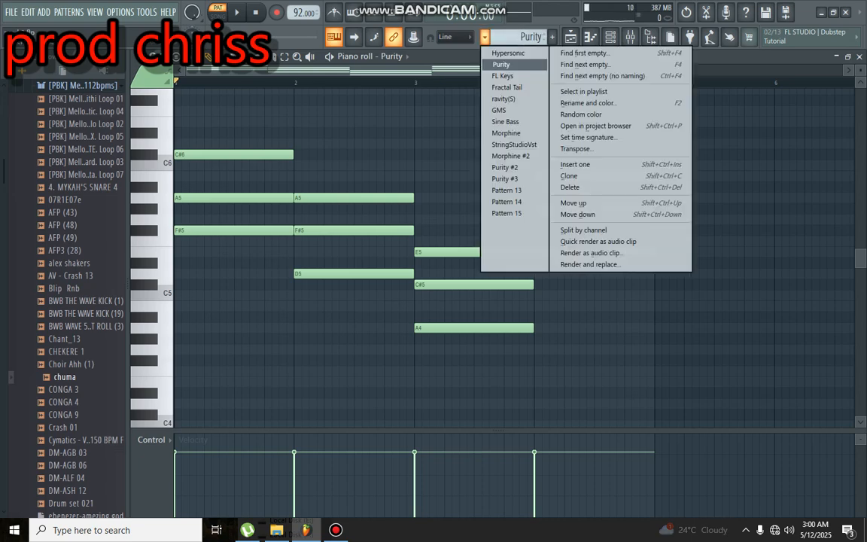
click(501, 77)
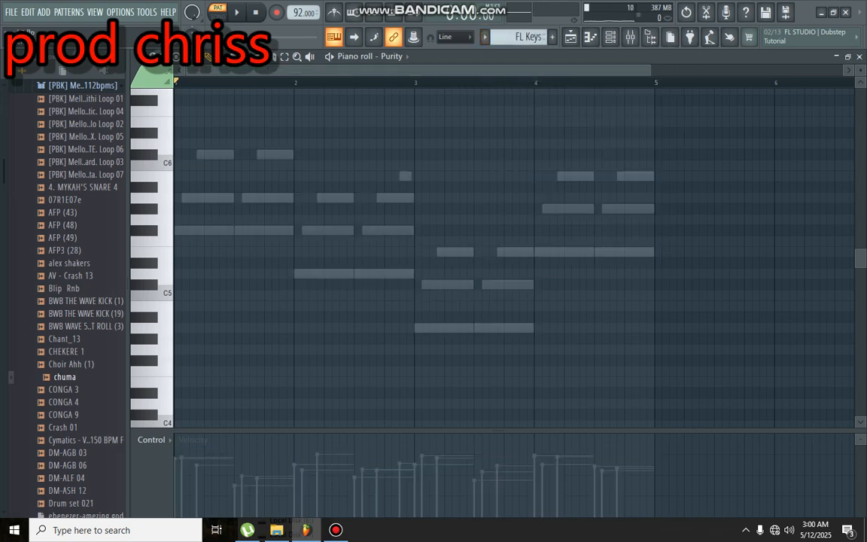
key(F6)
double_click(236, 242)
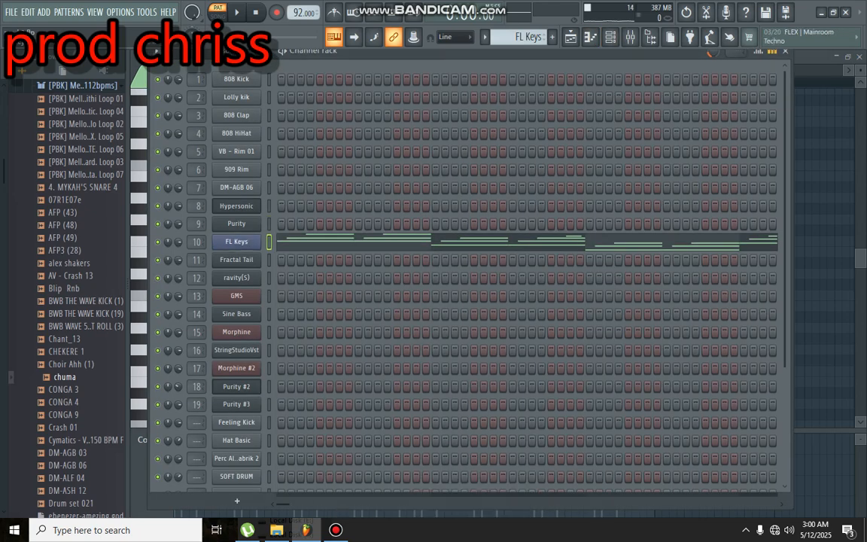
click(236, 241)
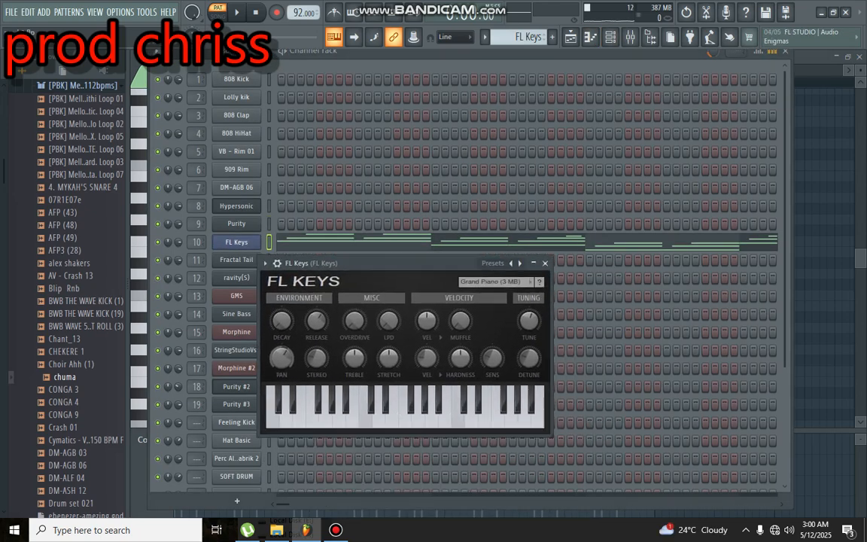
drag(346, 254, 358, 316)
- Play the FL Keys pattern in the piano roll and stop playback
key(F7)
key(space)
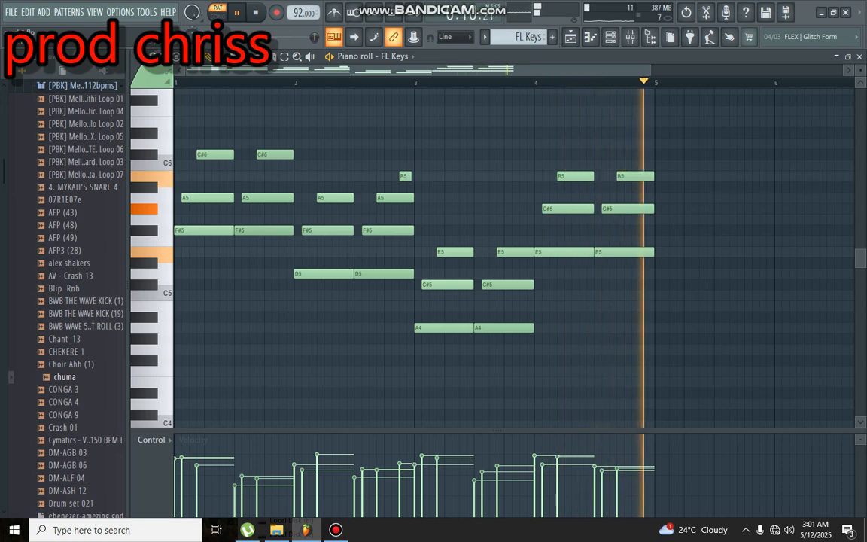
key(space)
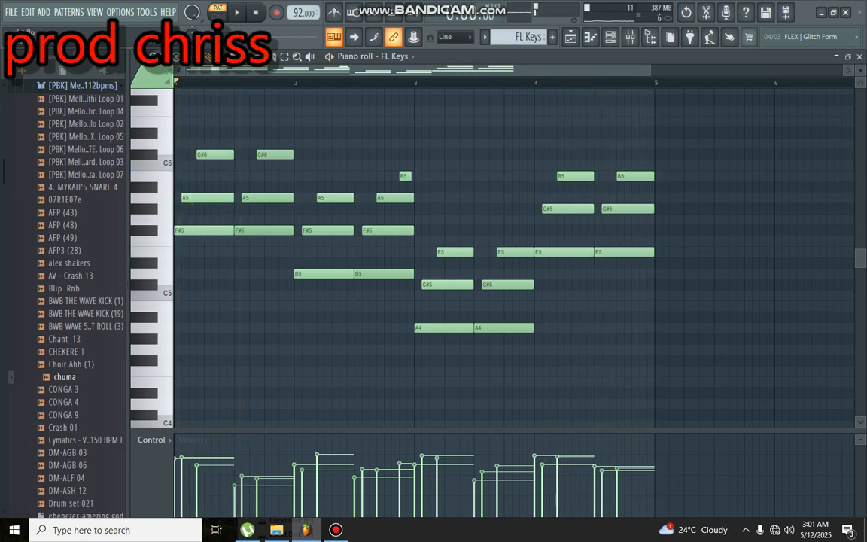
- Switch to the Fractal Tail pattern and inspect the preset in its FLEX instrument, closing the plugin window when done
click(485, 36)
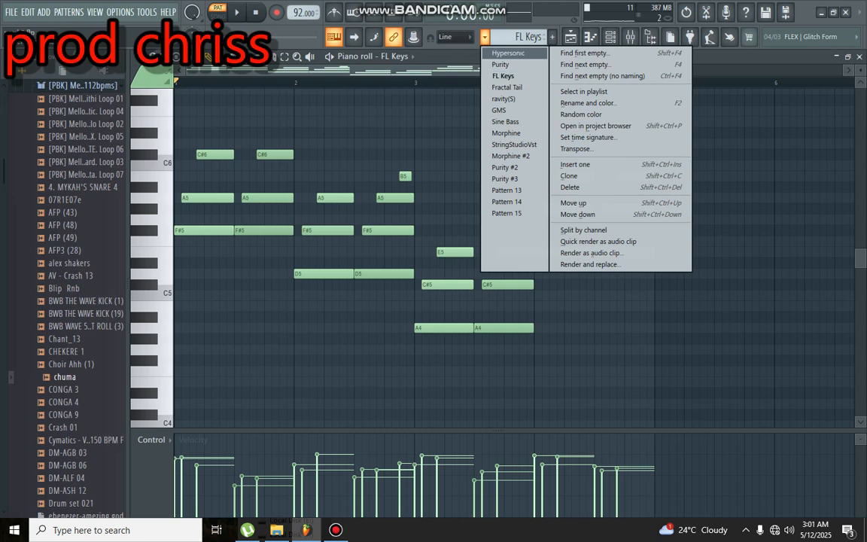
click(508, 87)
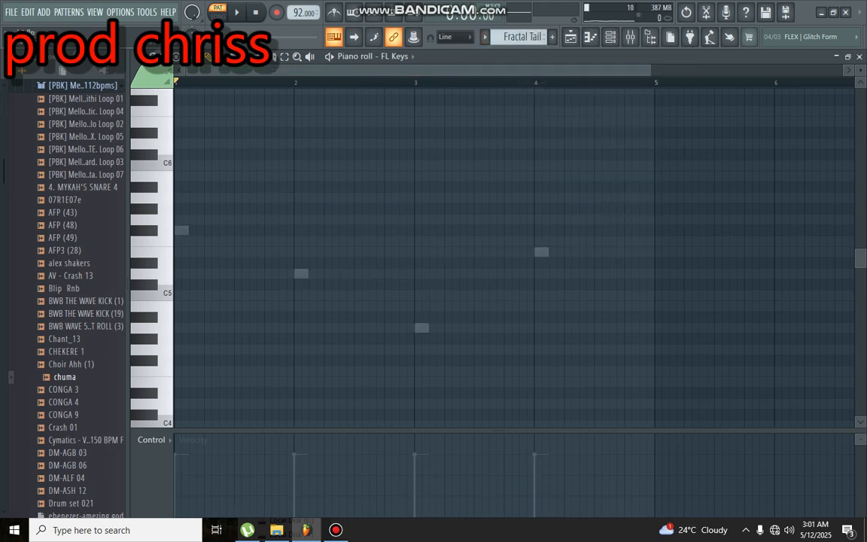
key(F6)
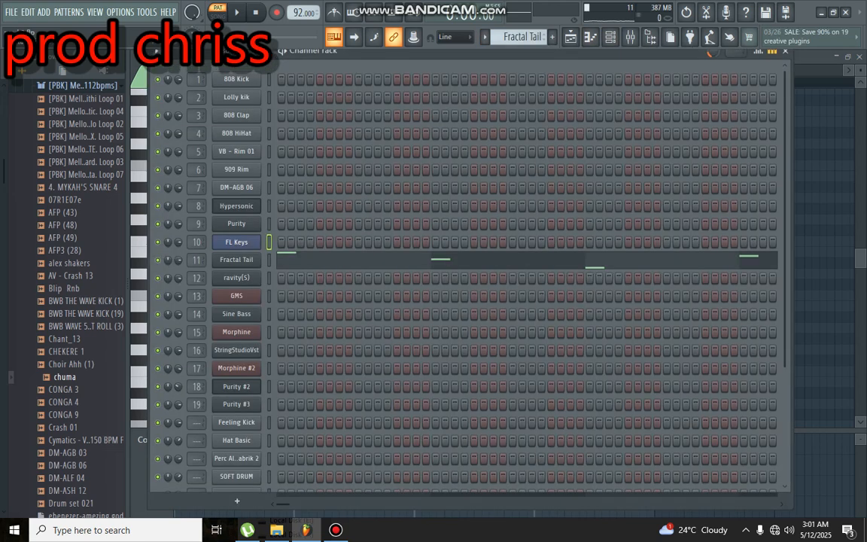
click(245, 260)
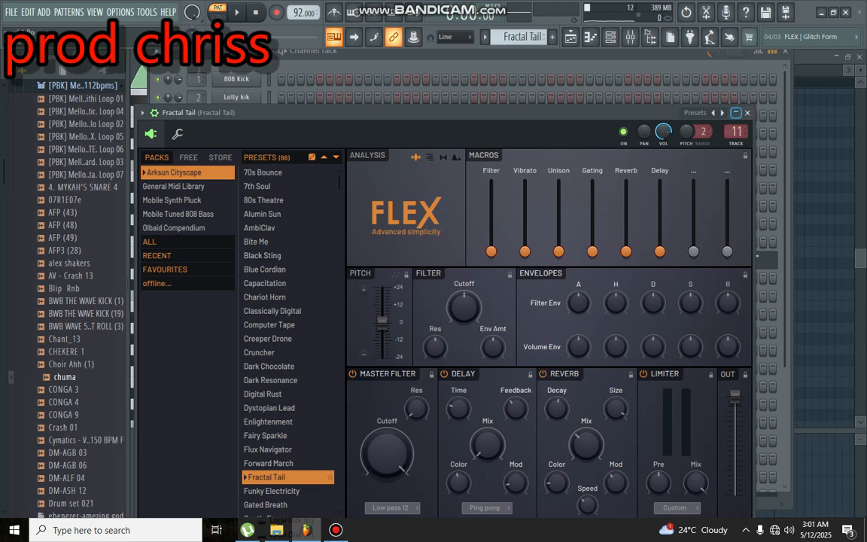
click(747, 113)
- Play the Fractal Tail pattern in the piano roll and stop playback
key(F6)
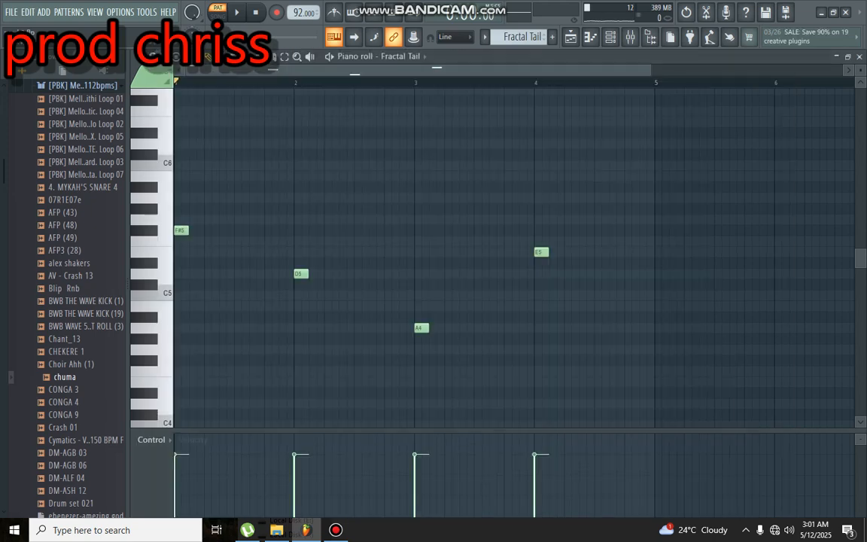
key(space)
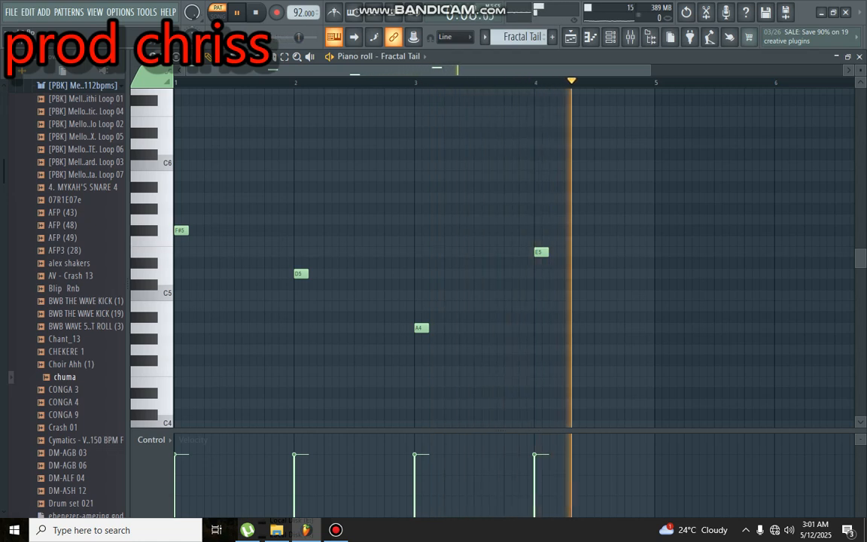
key(space)
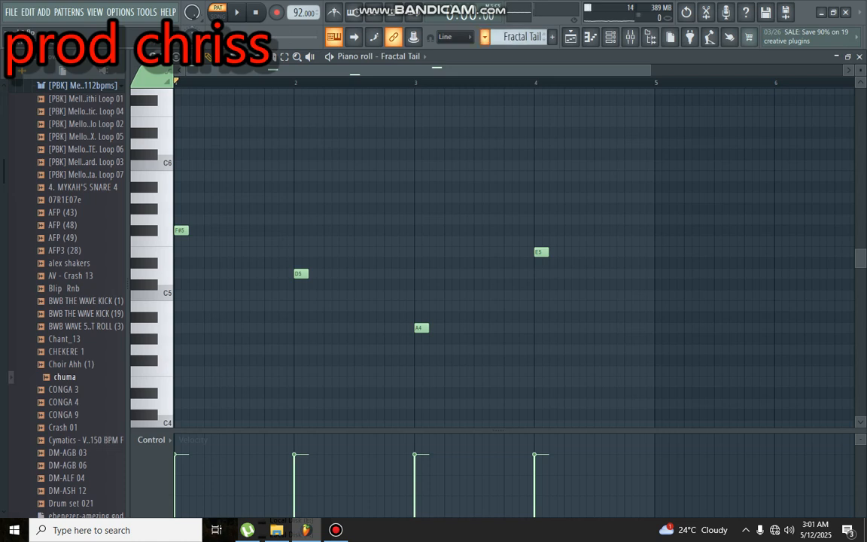
- Switch to the ravity(S) pattern, play its notes in the piano roll and stop playback
click(485, 37)
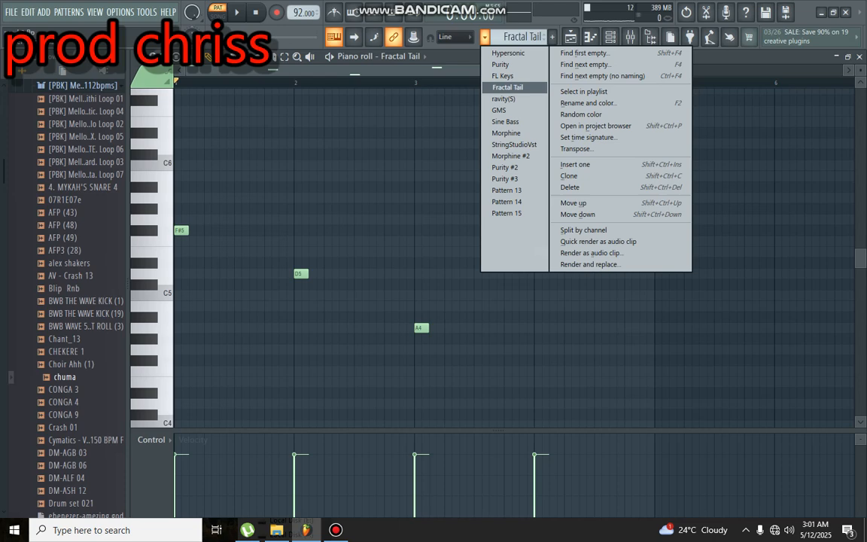
click(505, 100)
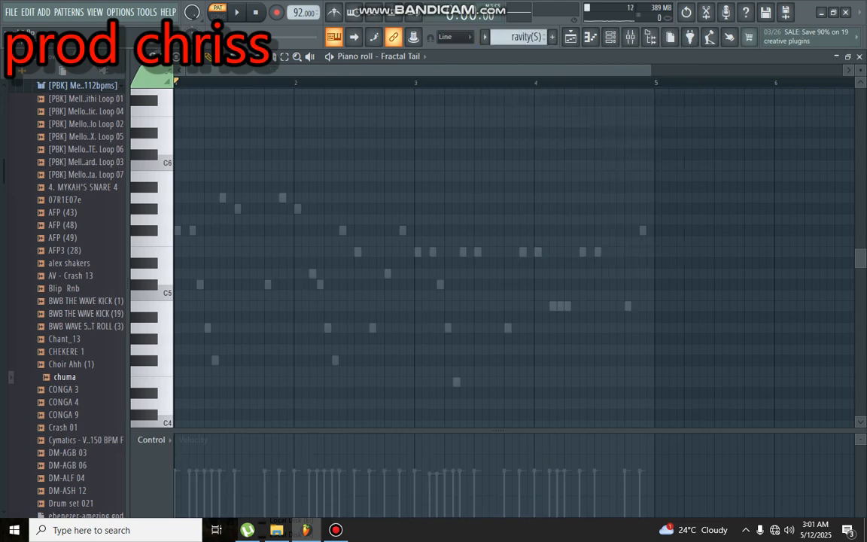
key(F6)
click(520, 277)
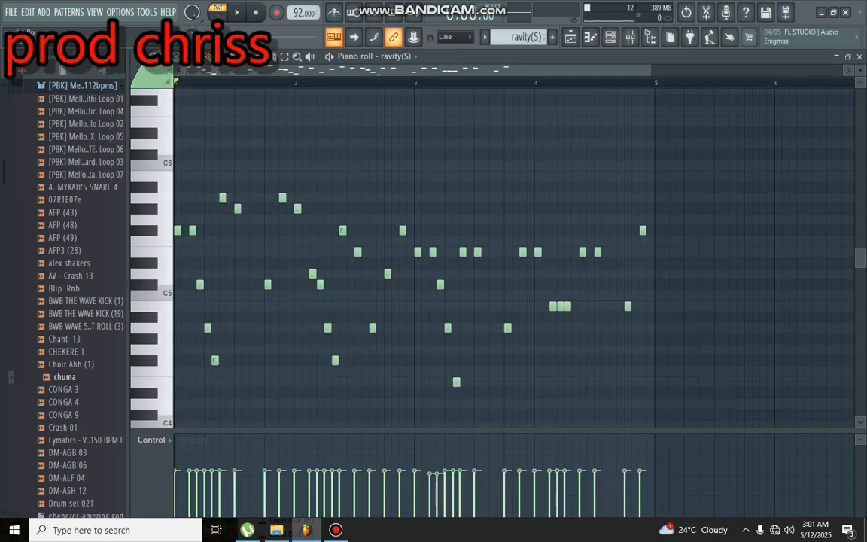
key(space)
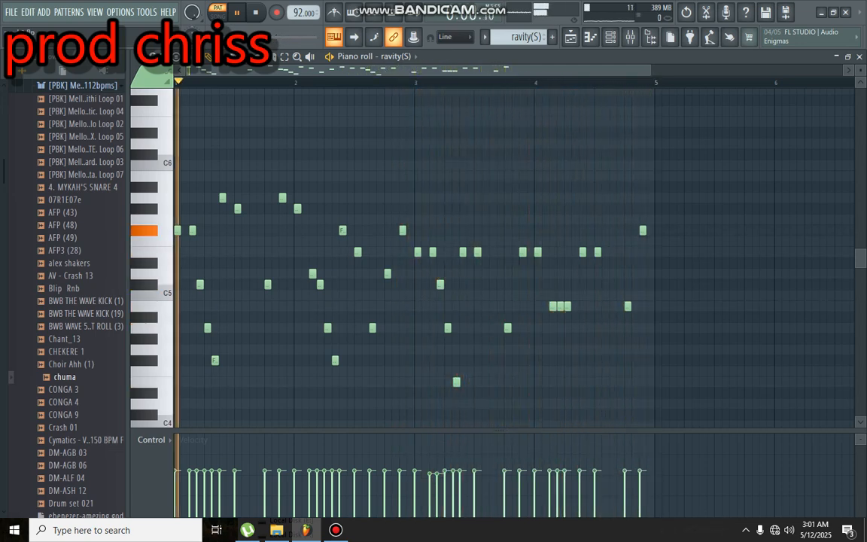
key(space)
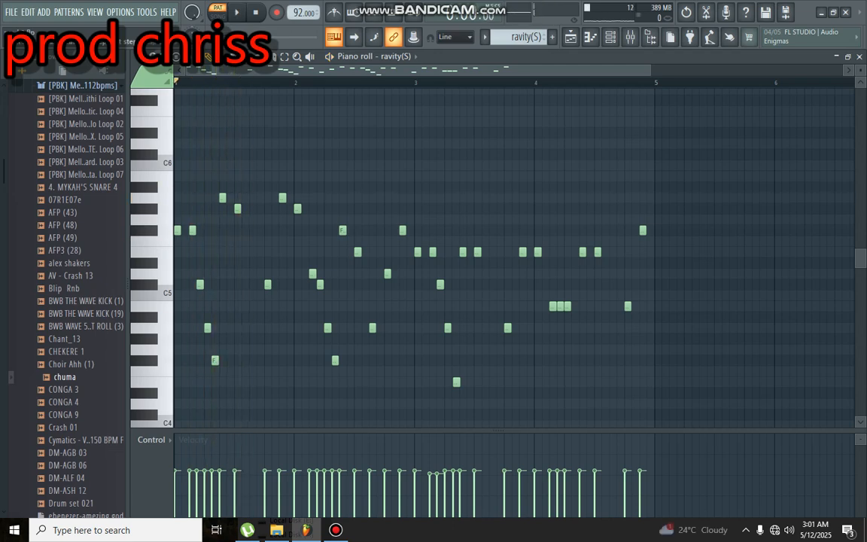
- Inspect the preset loaded in the ravity(S) instrument, closing the plugin window when done
key(F6)
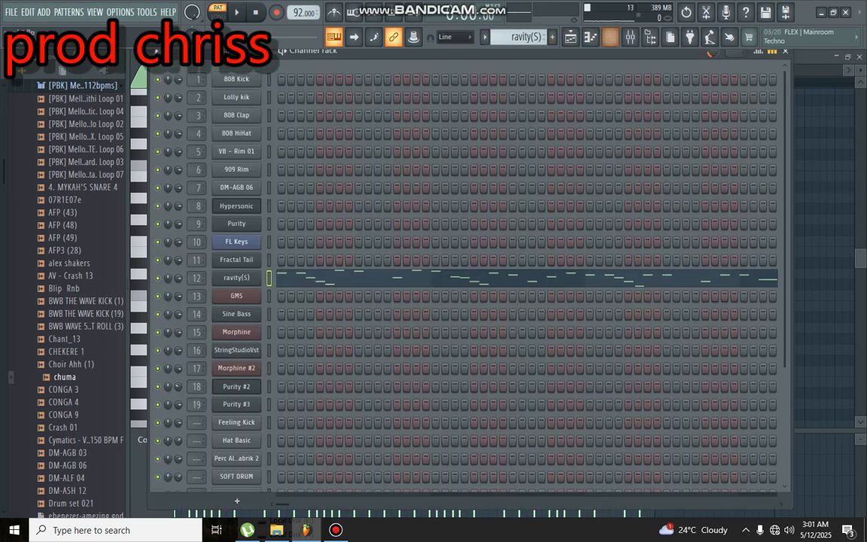
click(237, 278)
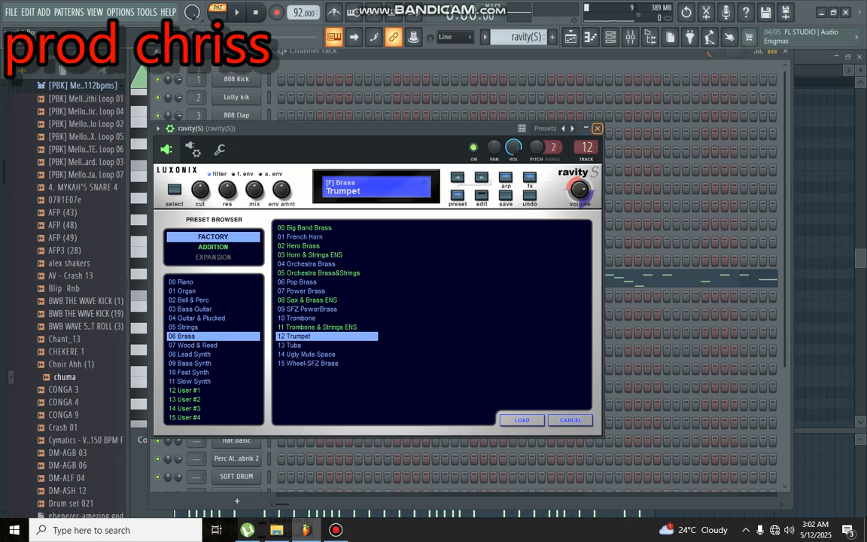
click(598, 129)
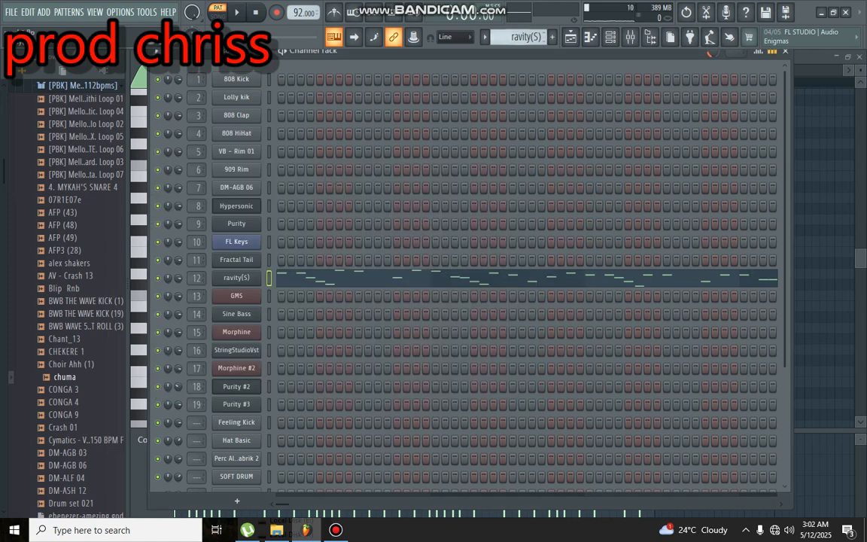
- Switch to the GMS pattern, play its notes in the piano roll and stop playback
click(485, 37)
click(500, 110)
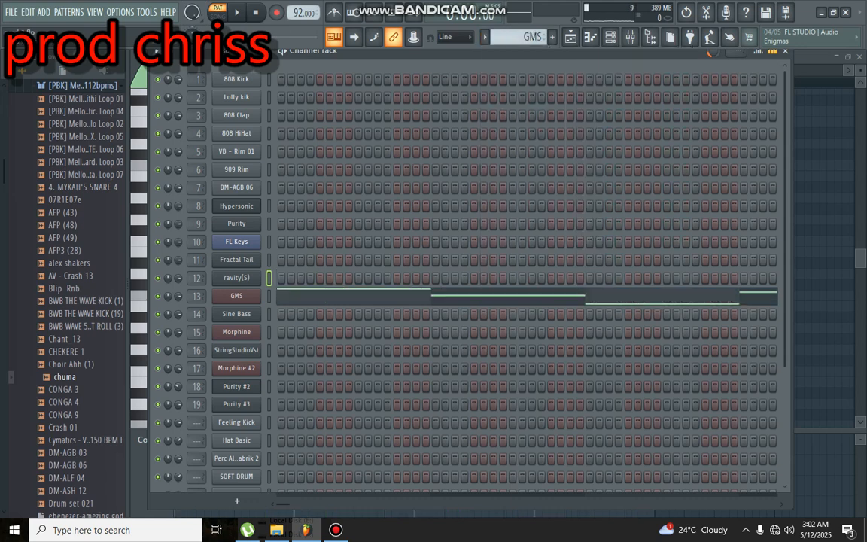
click(482, 297)
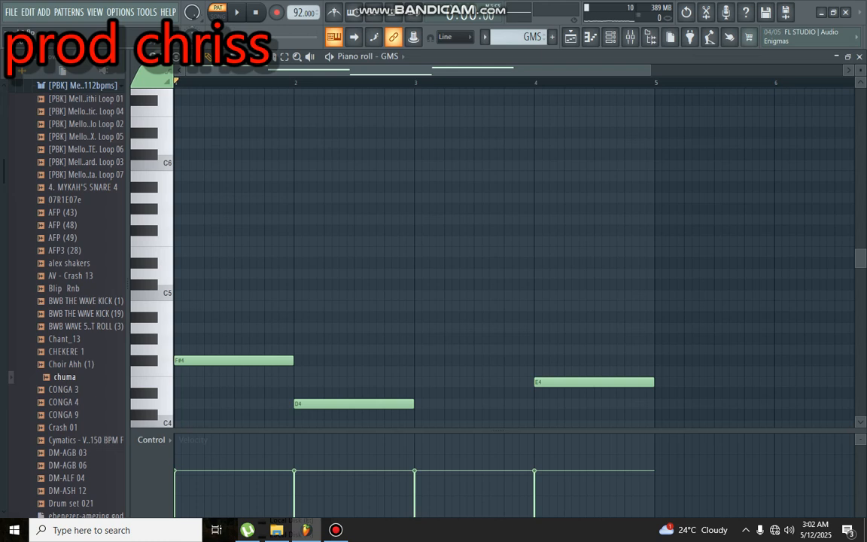
key(space)
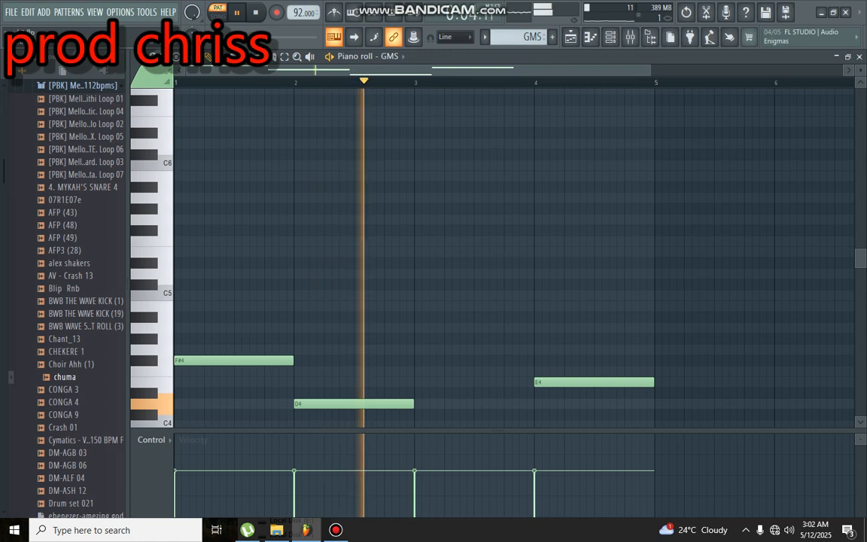
scroll(512, 256, down, 3)
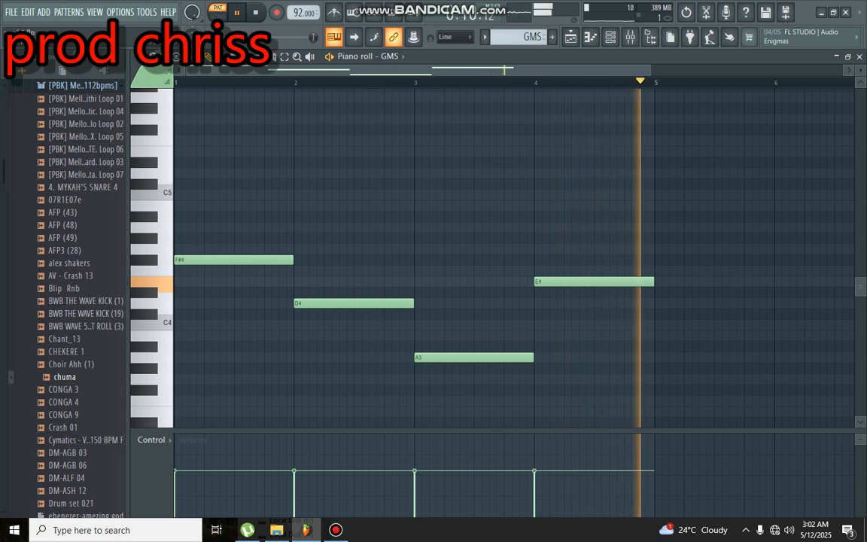
key(space)
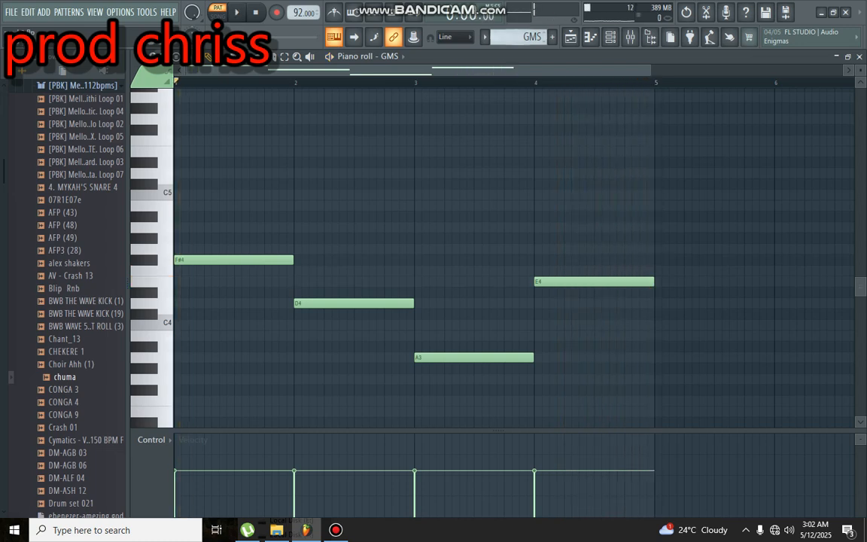
- Switch to the Sine Bass pattern, play its notes in the piano roll and stop playback
click(527, 37)
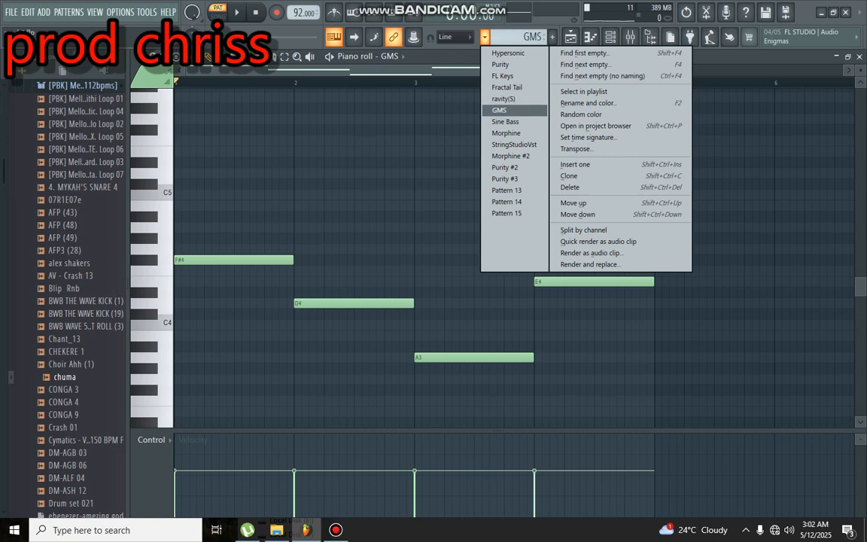
click(506, 122)
key(F9)
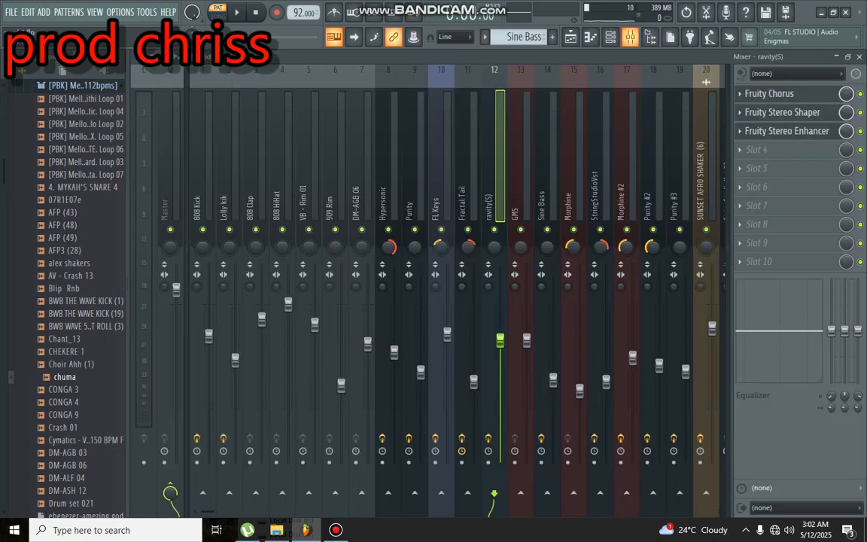
key(F6)
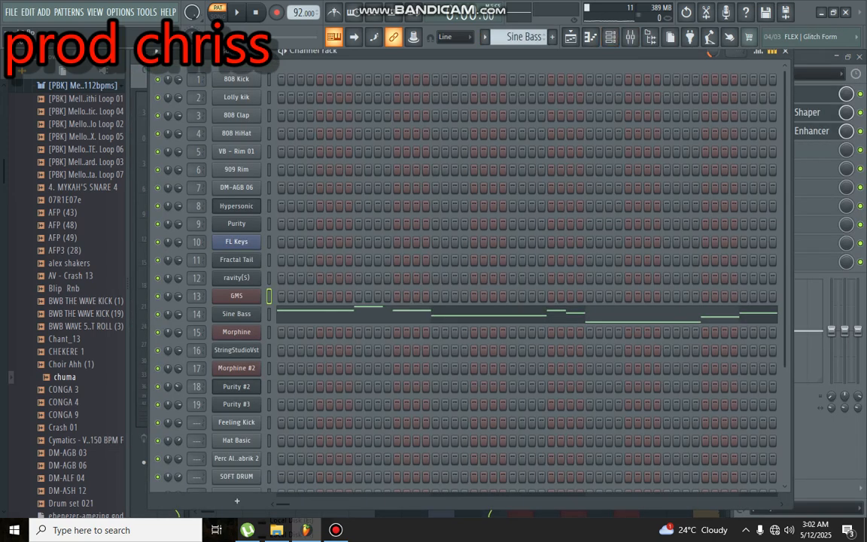
key(F7)
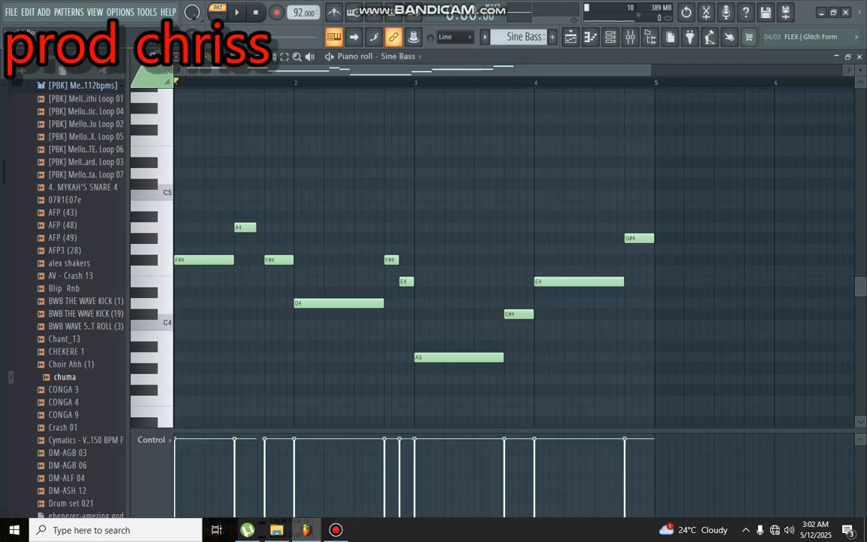
key(space)
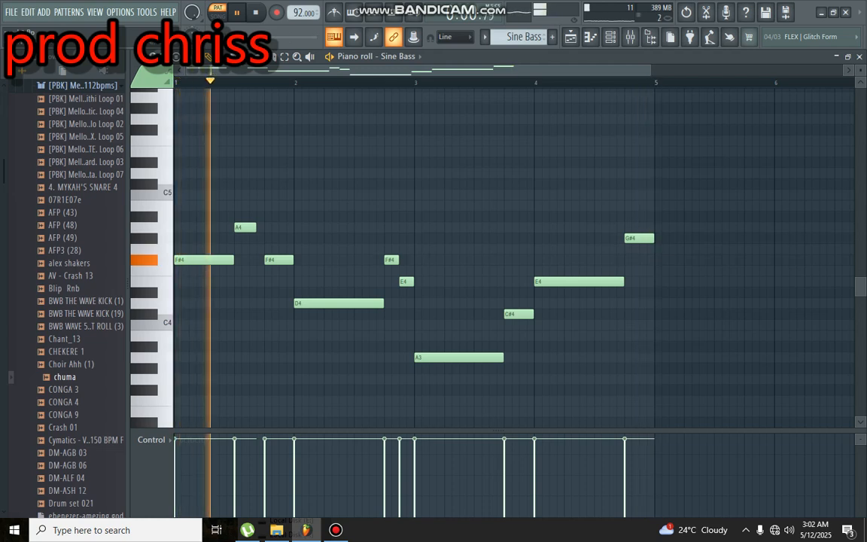
key(space)
- Switch to the Morphine pattern, play its notes in the piano roll and stop playback
click(485, 36)
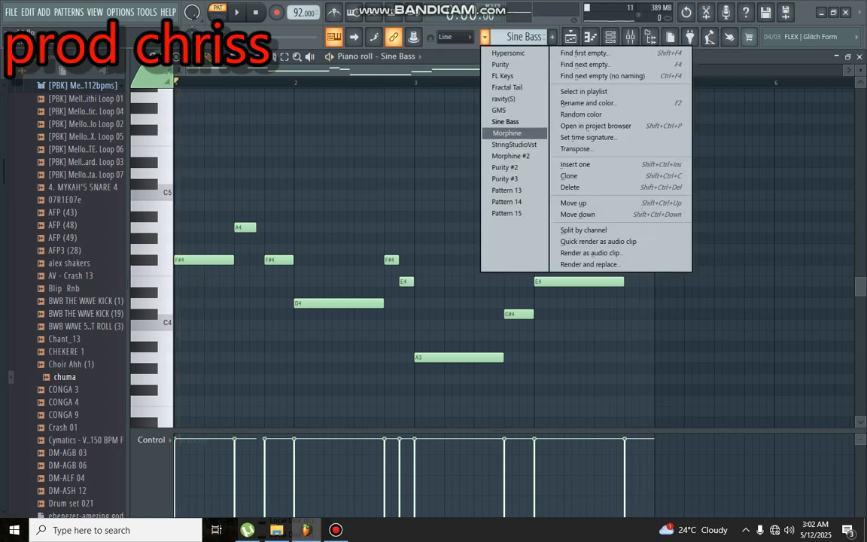
click(506, 132)
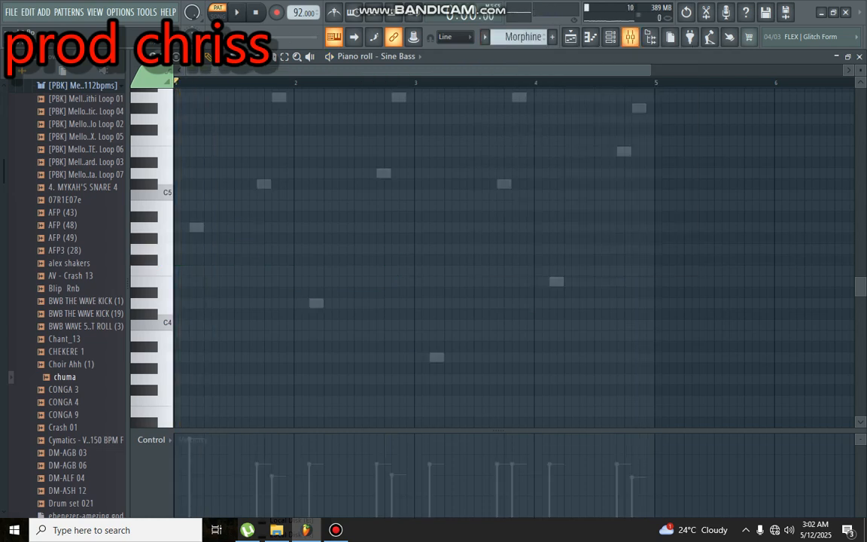
key(F9)
key(F6)
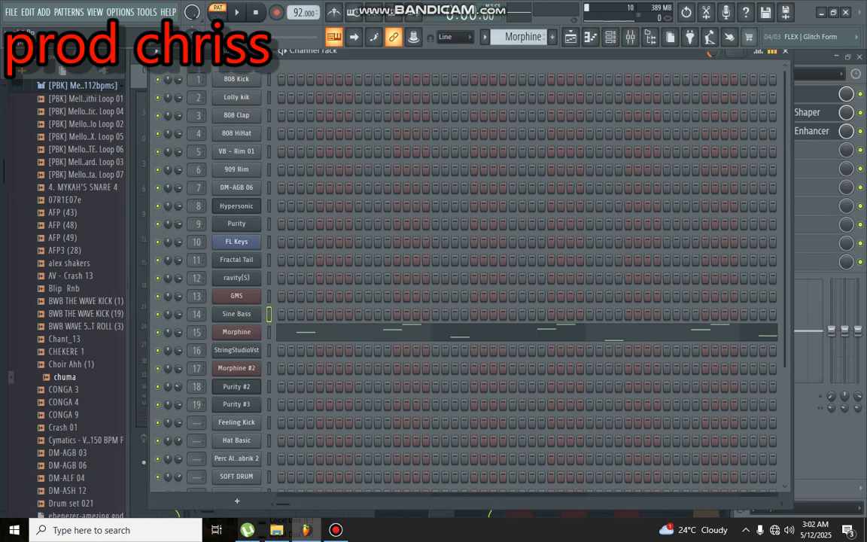
key(F7)
key(space)
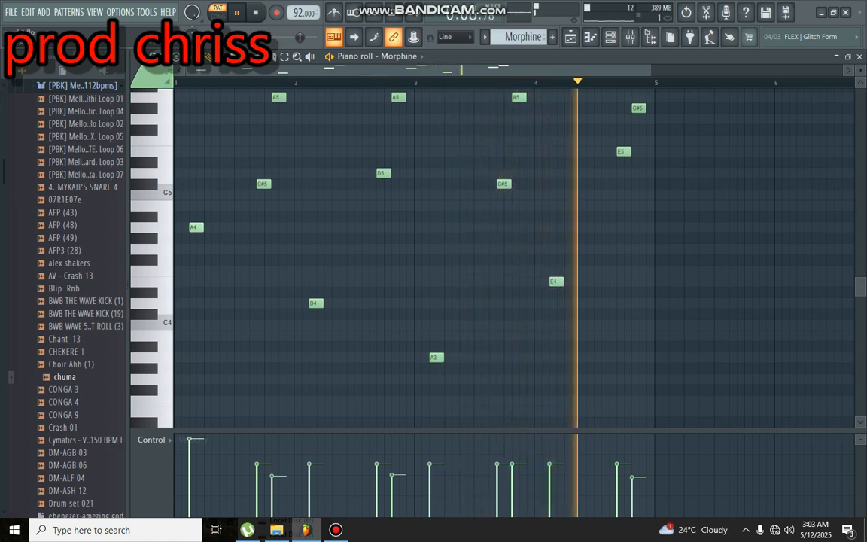
scroll(513, 259, up, 2)
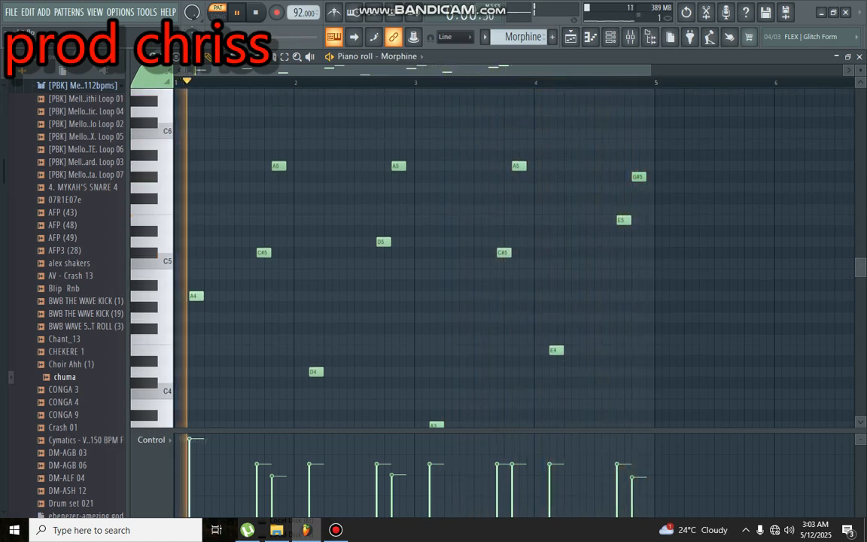
key(space)
- Switch to the StringStudioVst pattern, play its notes in the piano roll and stop playback
click(485, 36)
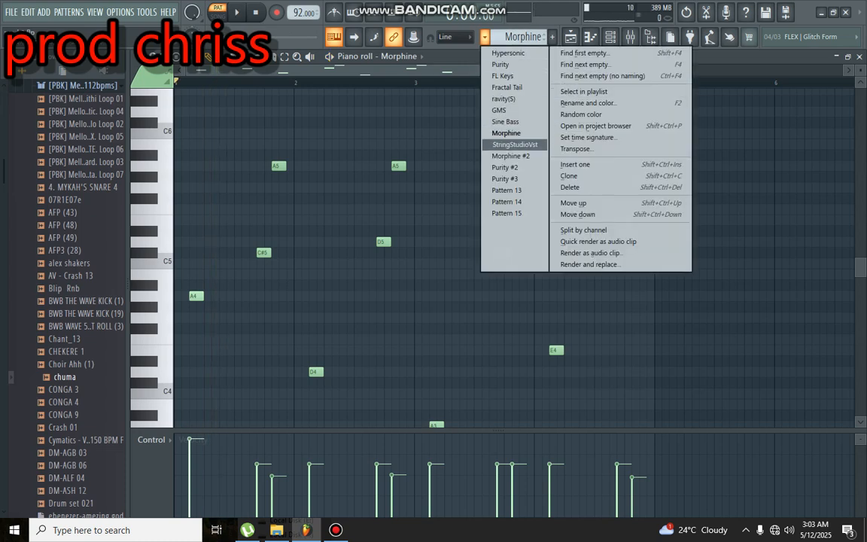
click(515, 143)
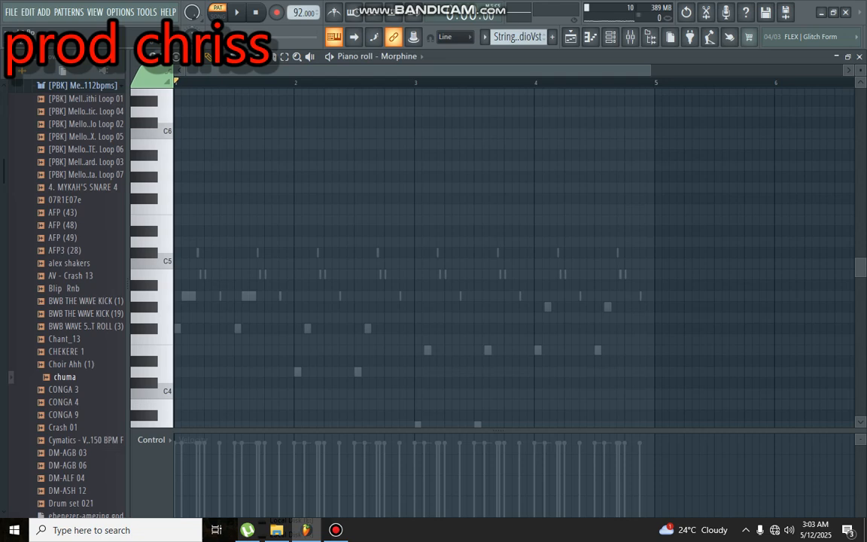
key(F6)
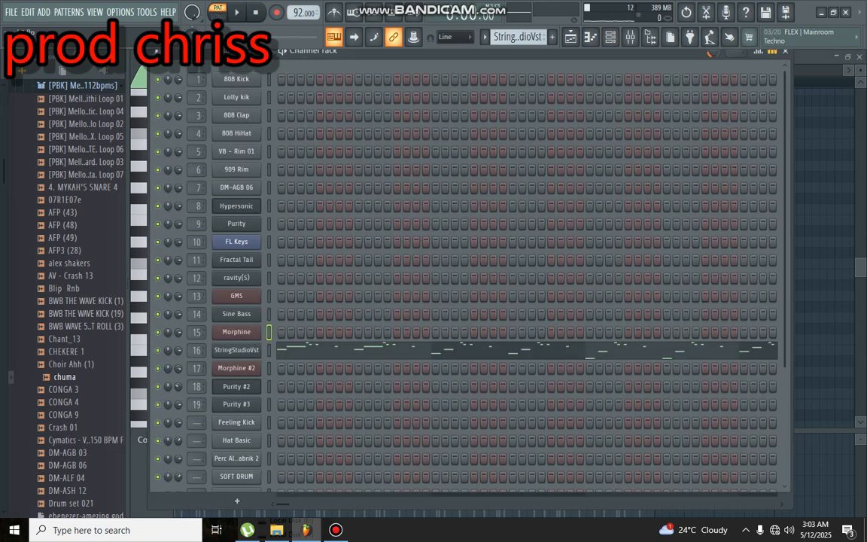
click(527, 350)
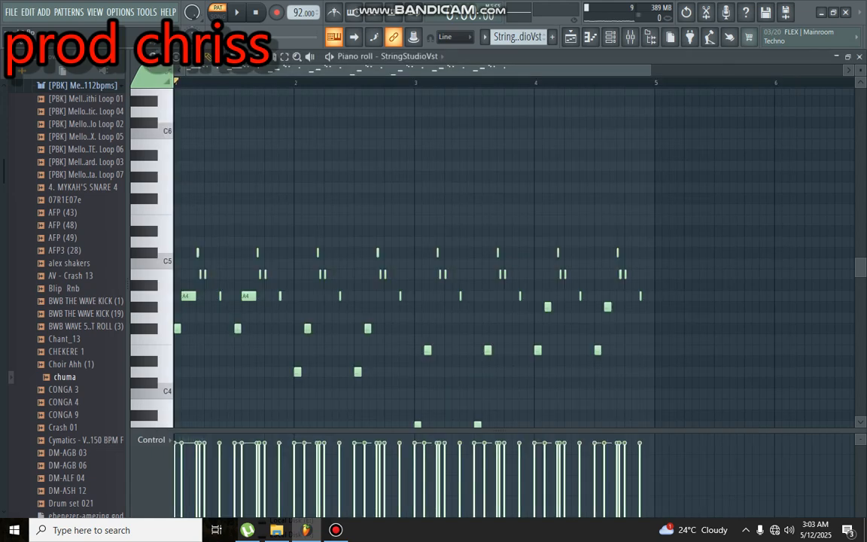
key(space)
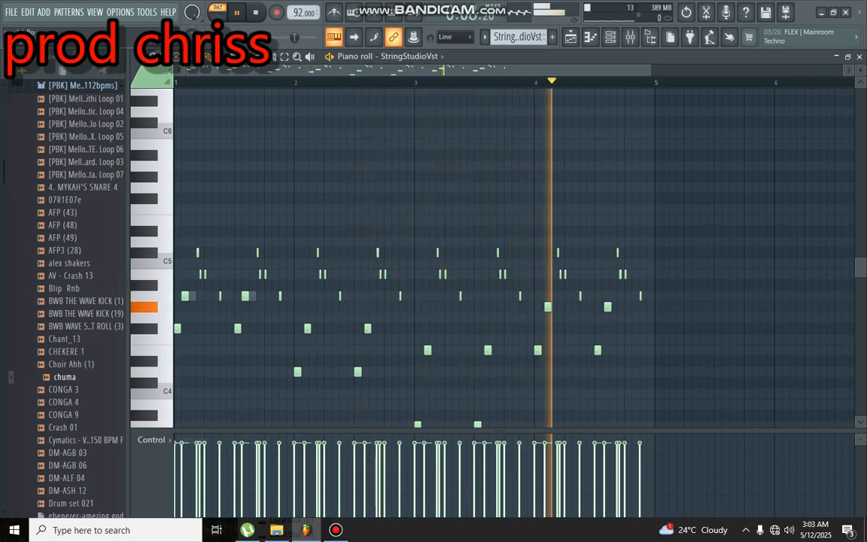
key(space)
- Switch to the Morphine #2 pattern and inspect the program in its Morphine instrument, closing the plugin window when done
click(518, 37)
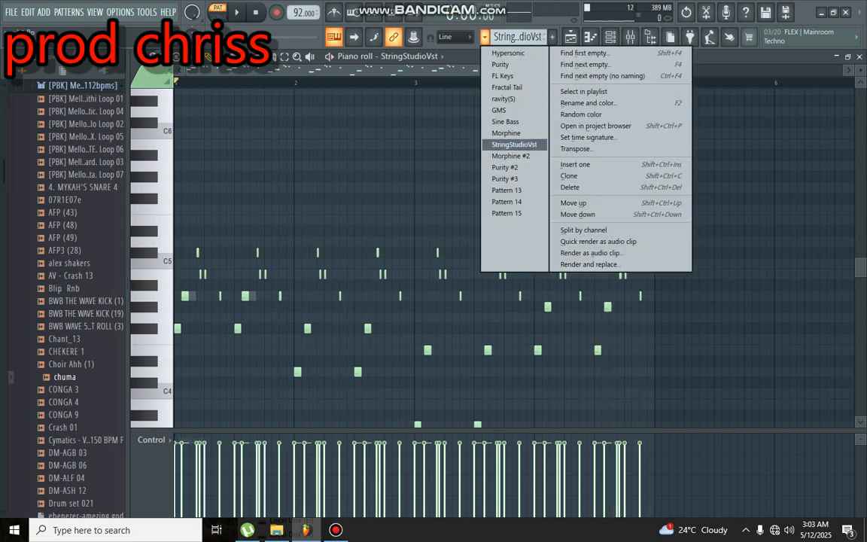
click(512, 156)
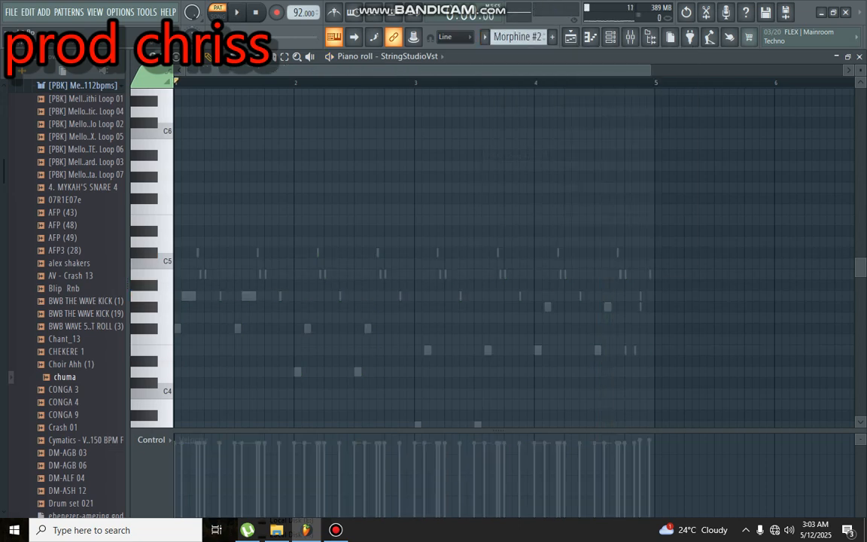
key(F6)
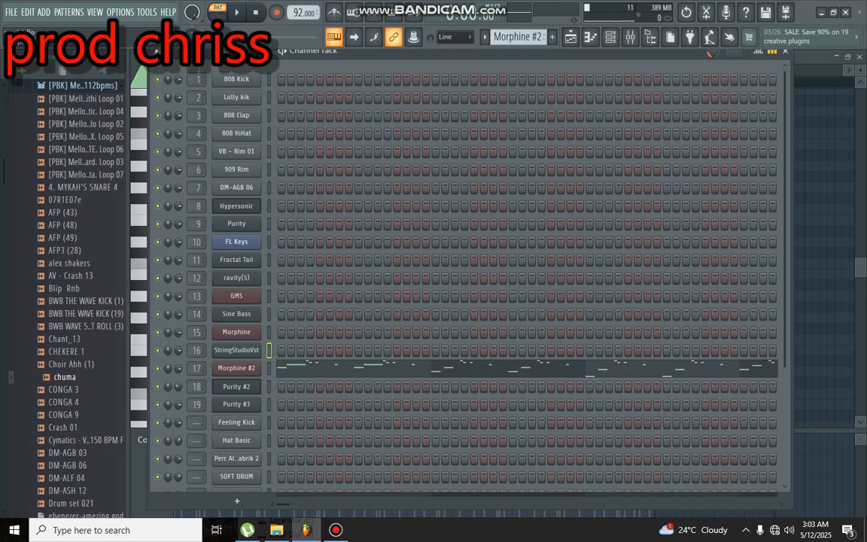
click(236, 368)
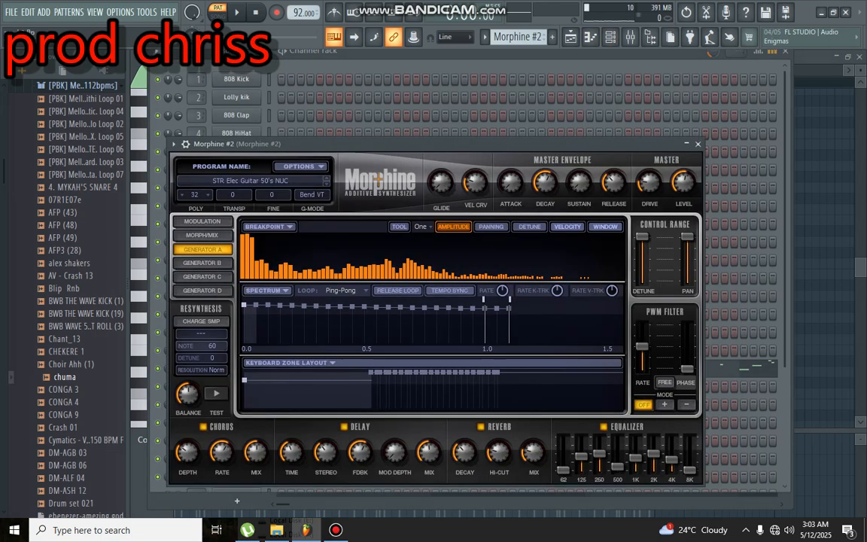
click(698, 144)
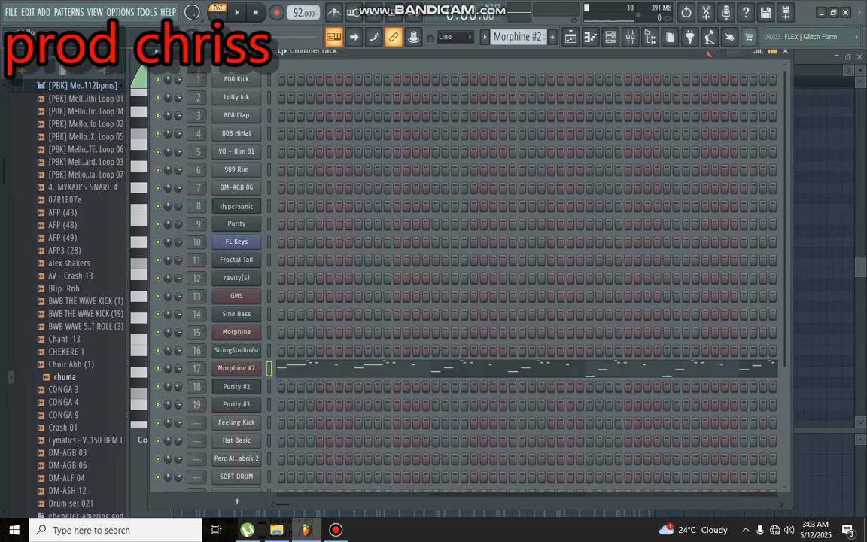
- Play the Morphine #2 pattern in the piano roll and stop playback
key(F6)
key(space)
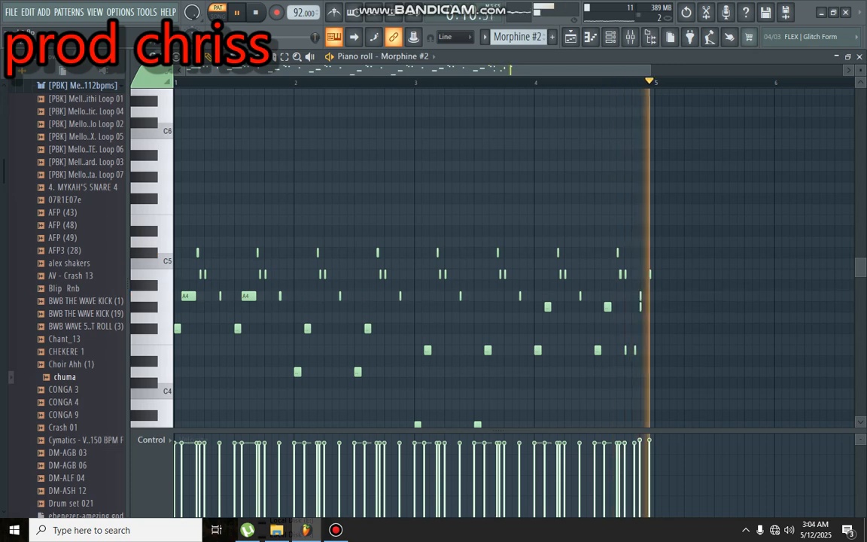
key(space)
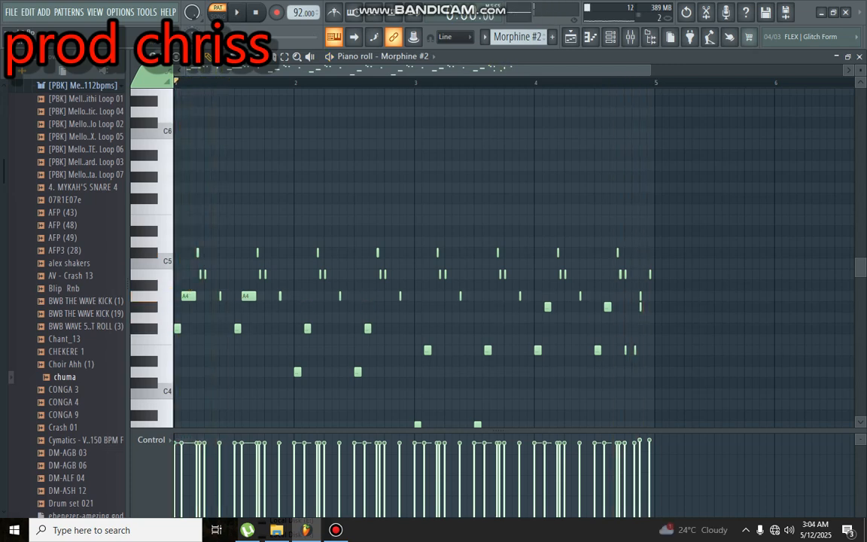
- Switch to the Purity #2 pattern, play its notes in the piano roll and stop playback
click(484, 36)
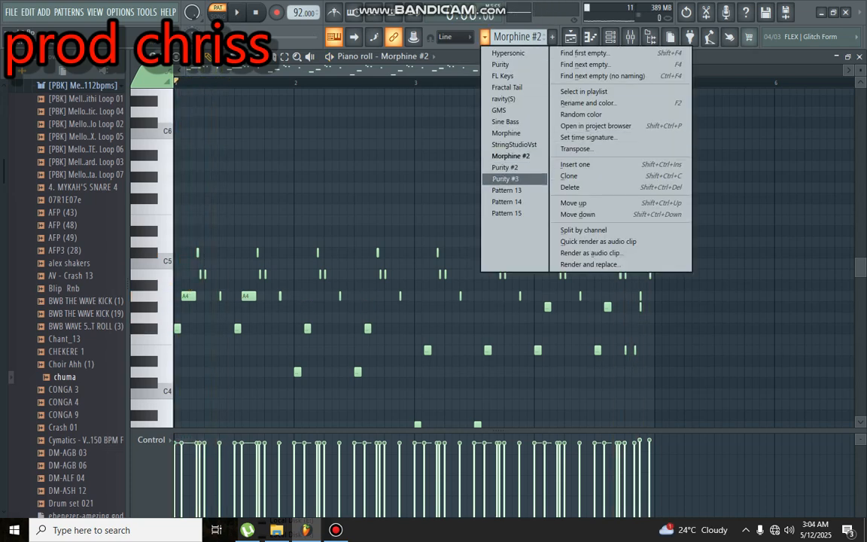
click(506, 168)
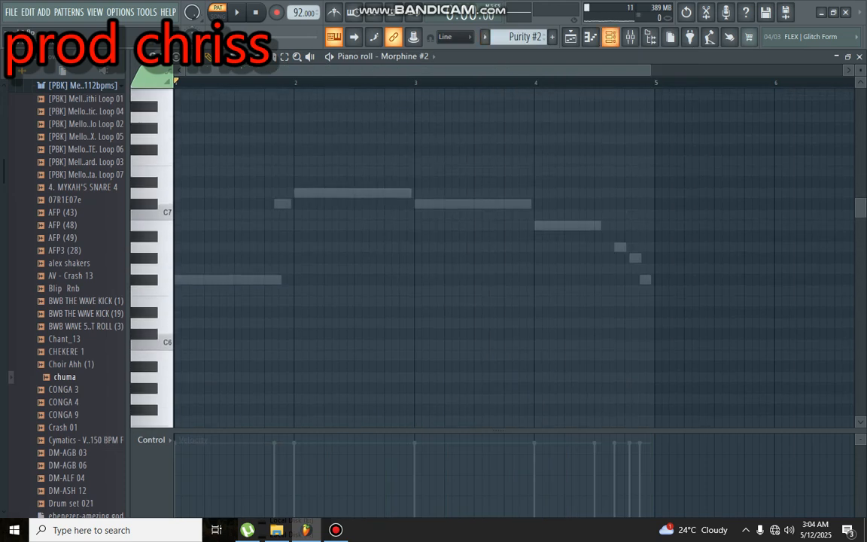
key(F6)
key(F6)
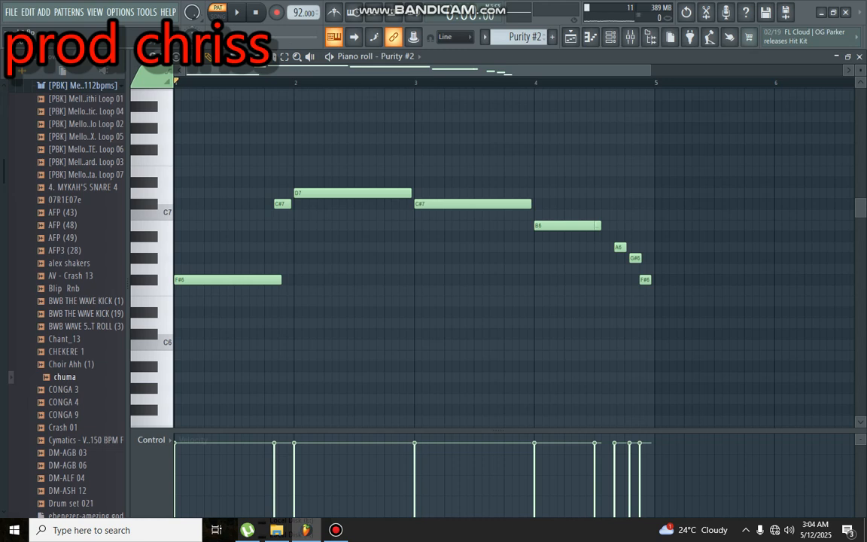
key(space)
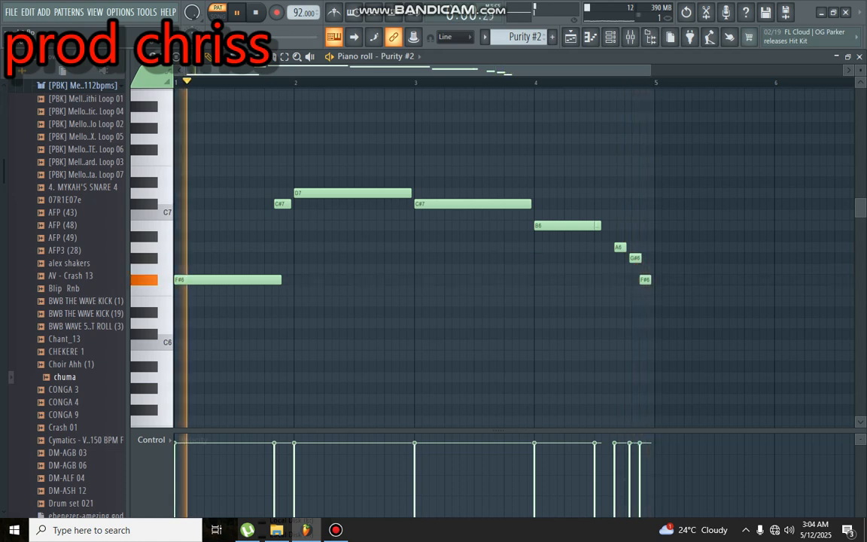
key(space)
- Switch to the Purity #3 pattern and play its chords in the piano roll
click(485, 37)
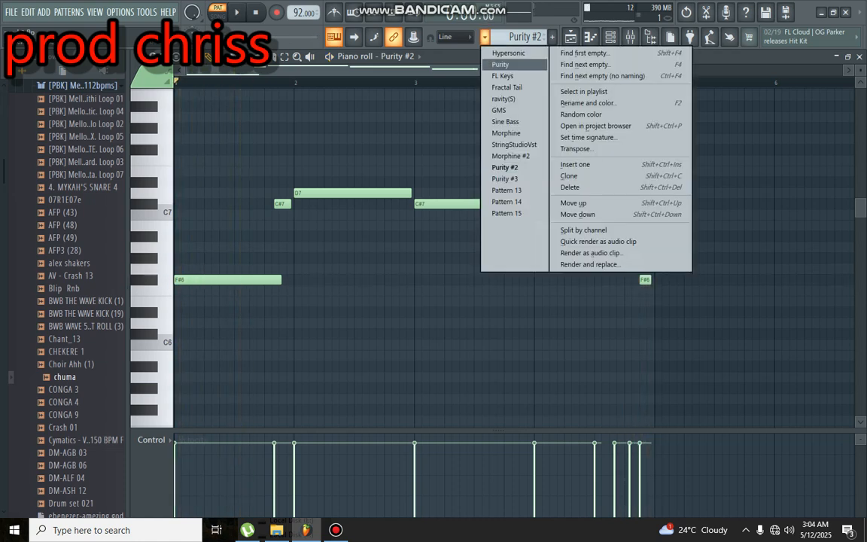
click(505, 178)
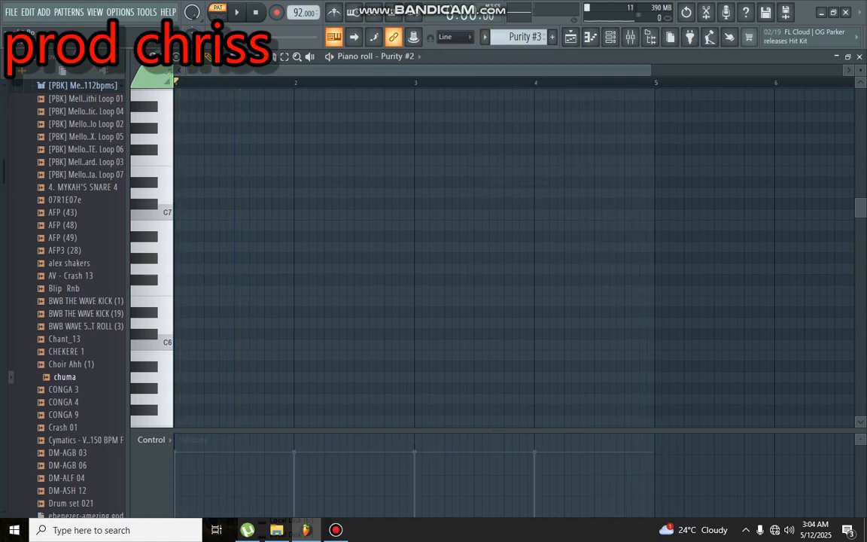
scroll(515, 259, down, 8)
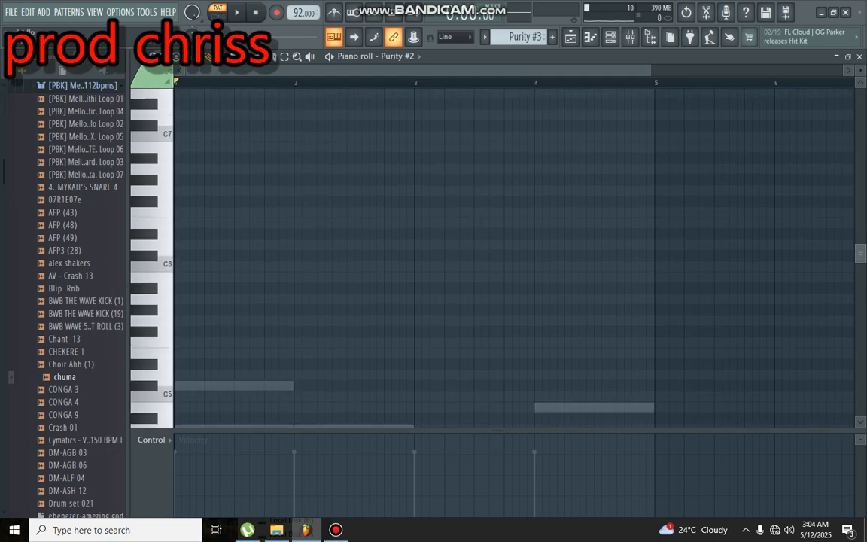
key(F6)
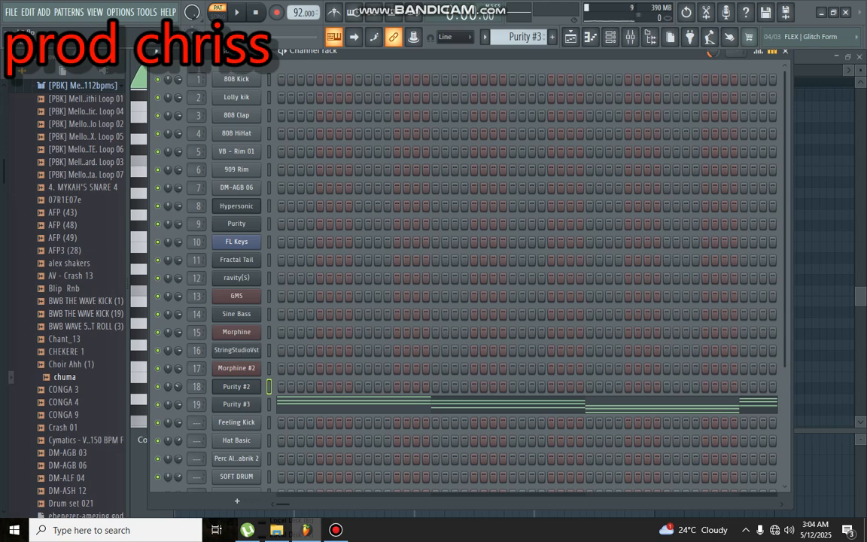
key(F6)
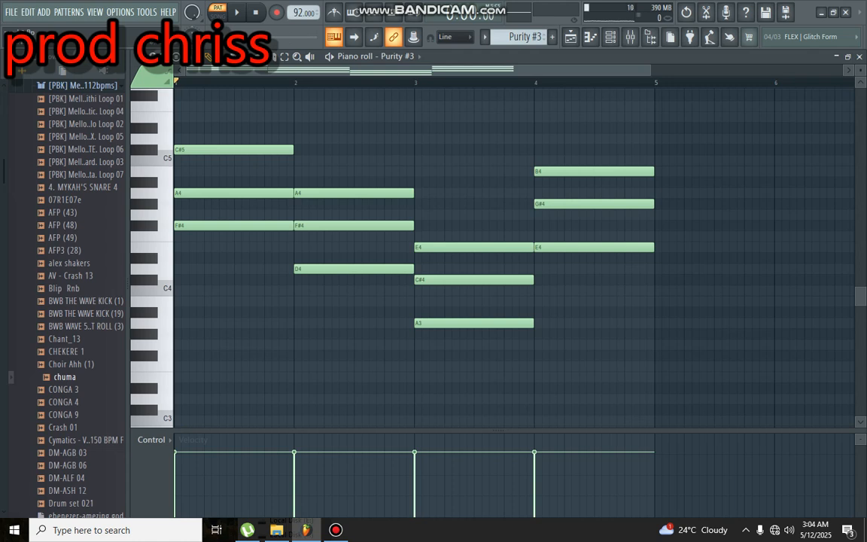
key(space)
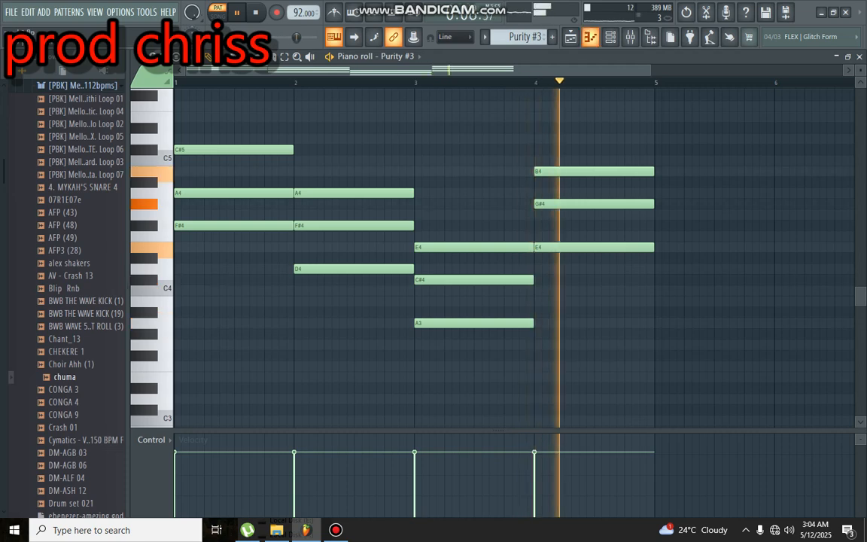
- Inspect the programs loaded in the Purity #3 instrument from the channel rack, closing the plugin window when done
key(F6)
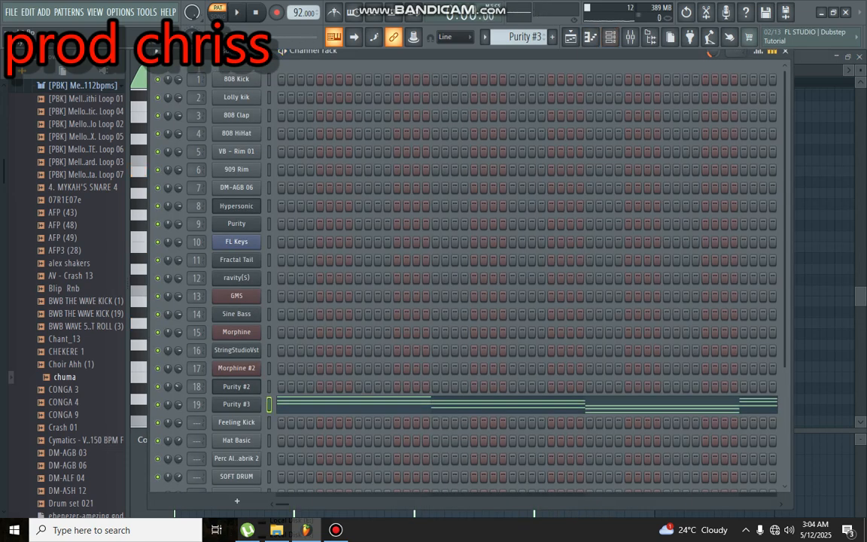
click(237, 404)
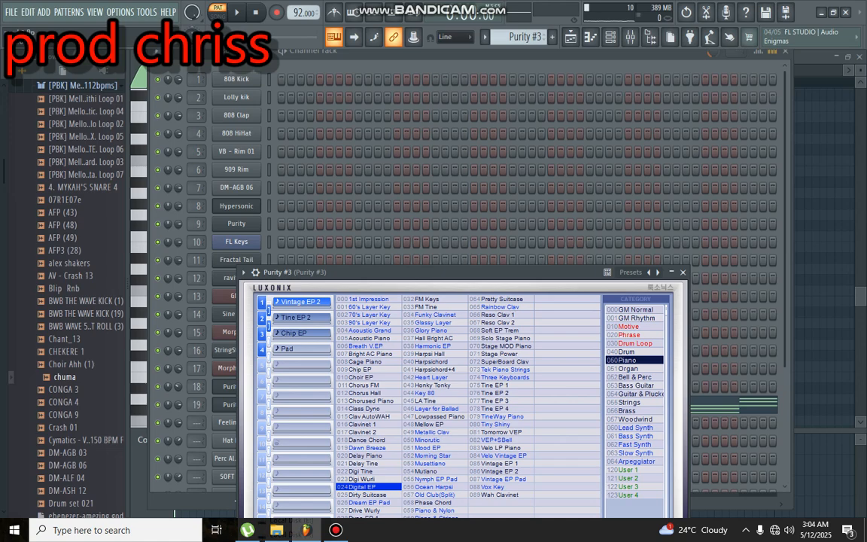
click(683, 273)
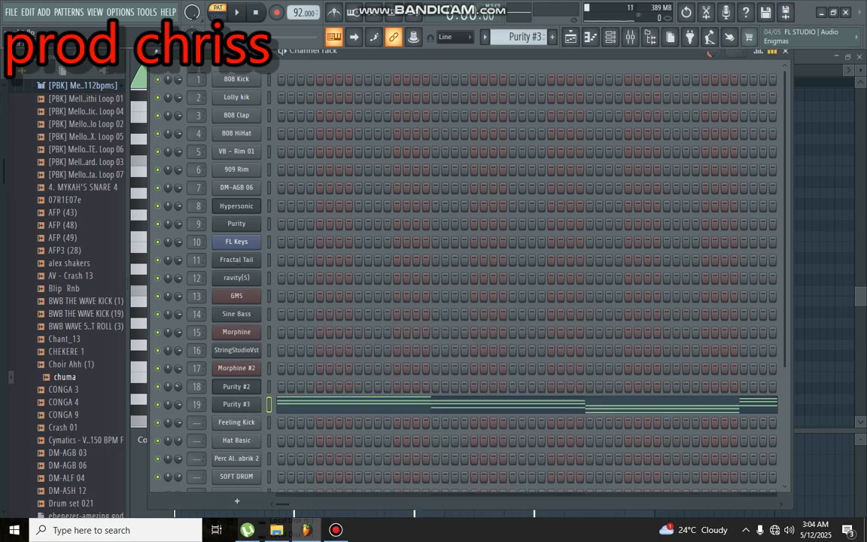
- Switch to Pattern 13, play its drum steps in the channel rack and stop playback
click(485, 37)
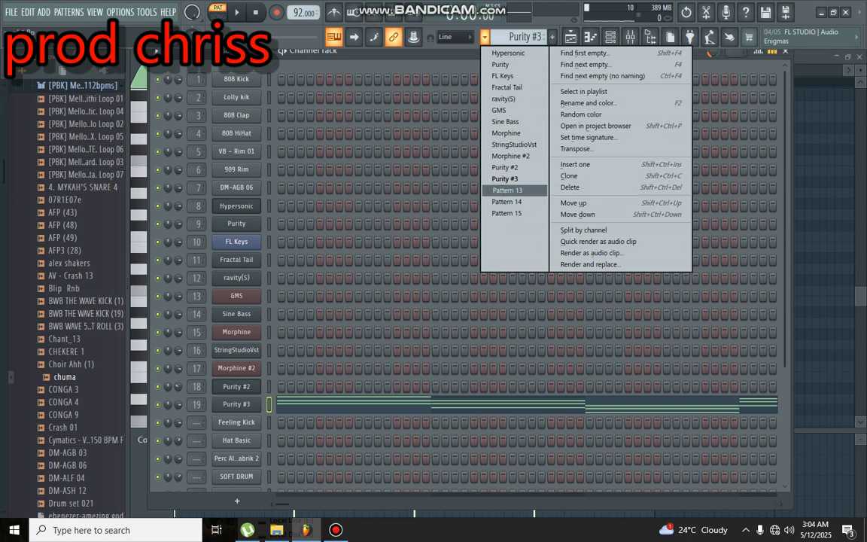
click(511, 190)
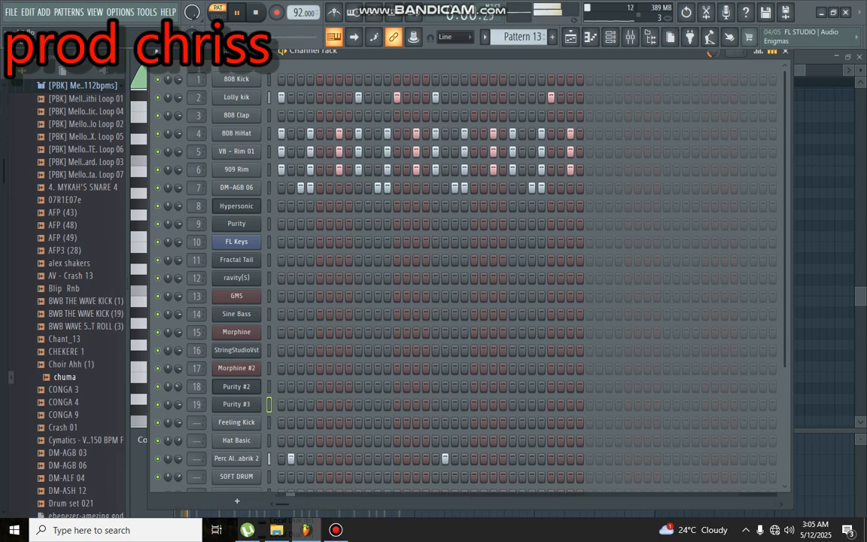
key(space)
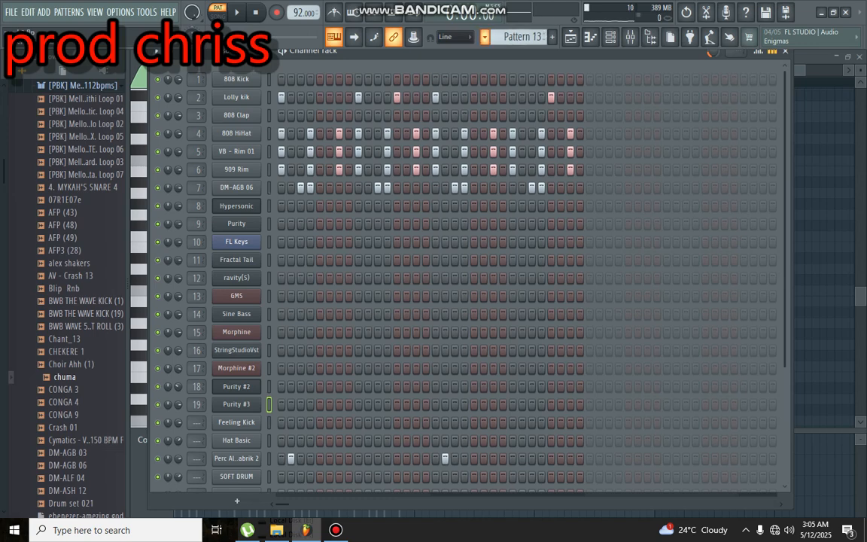
- Switch to Pattern 14 and play its 808 Kick steps in the channel rack
click(485, 37)
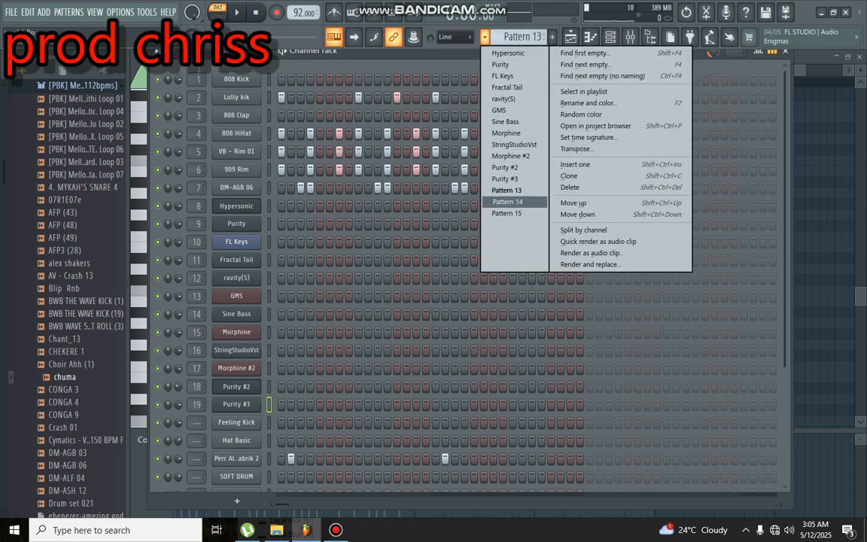
click(507, 202)
key(space)
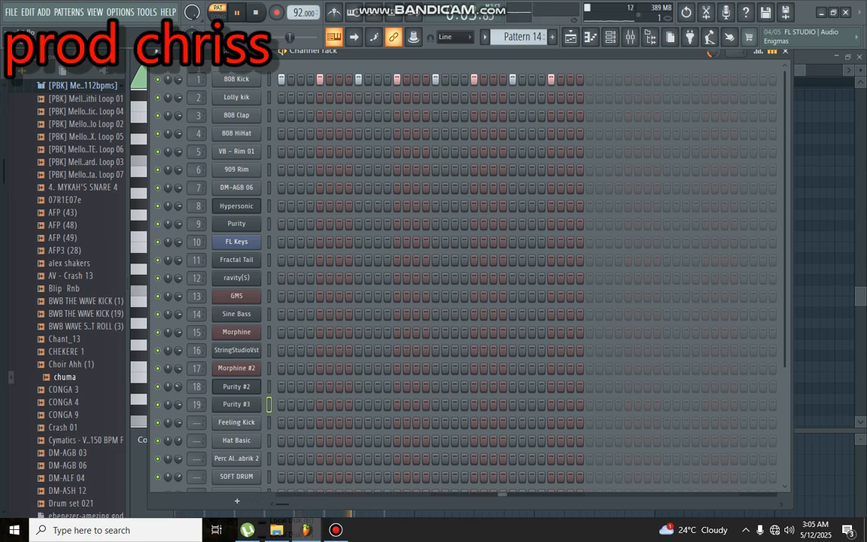
click(561, 79)
right_click(561, 79)
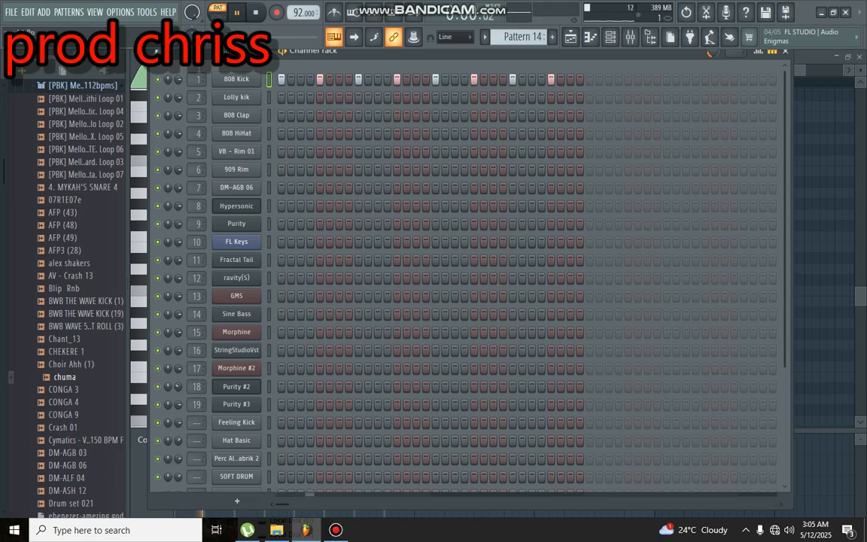
- Switch to Pattern 15, play its drum fill in the channel rack and stop playback
click(519, 36)
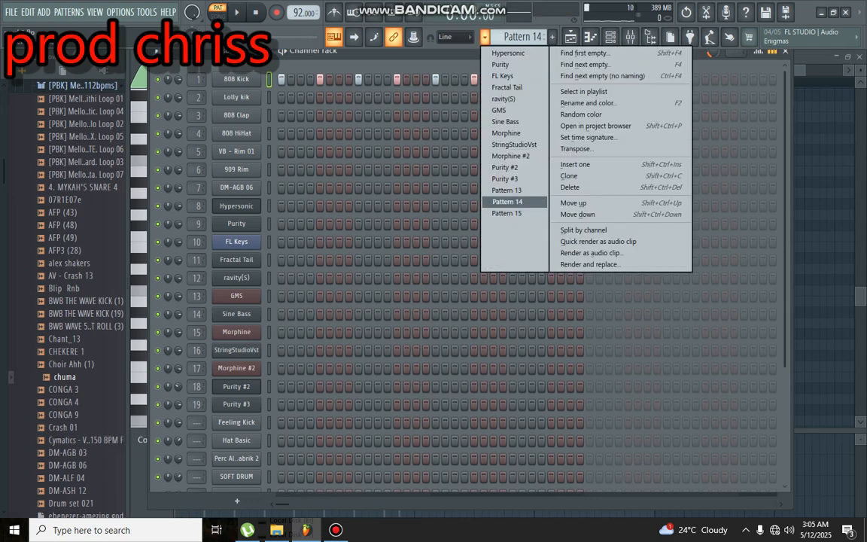
click(463, 211)
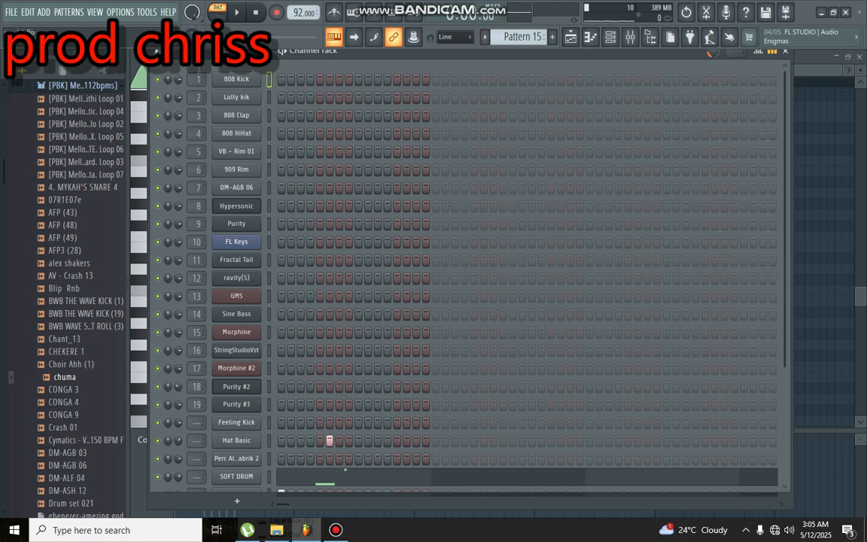
scroll(452, 279, down, 5)
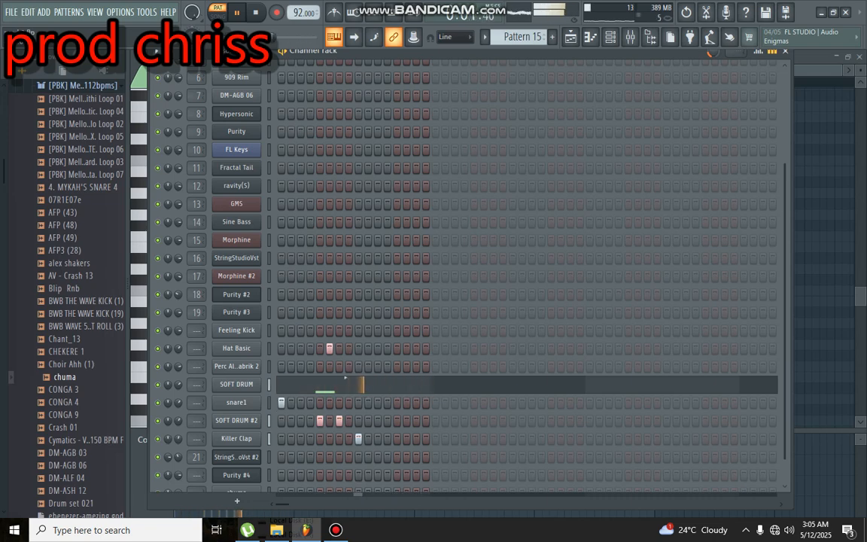
key(space)
click(485, 36)
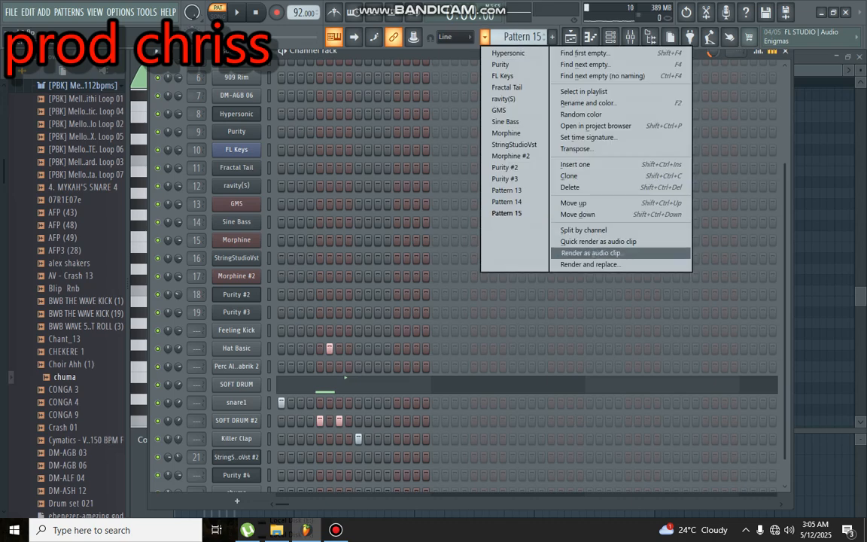
click(593, 253)
- Switch to Bandicam, toggle the microphone mute and minimize the recorder window
click(335, 530)
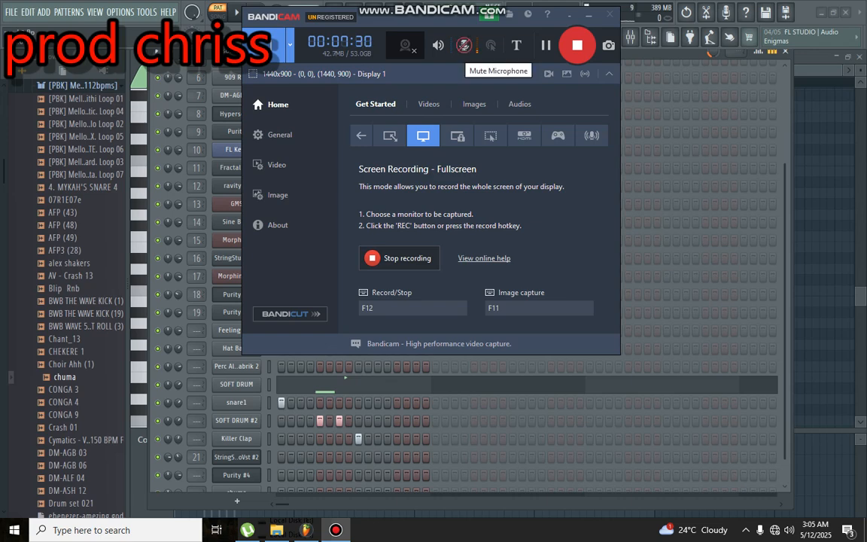
click(465, 45)
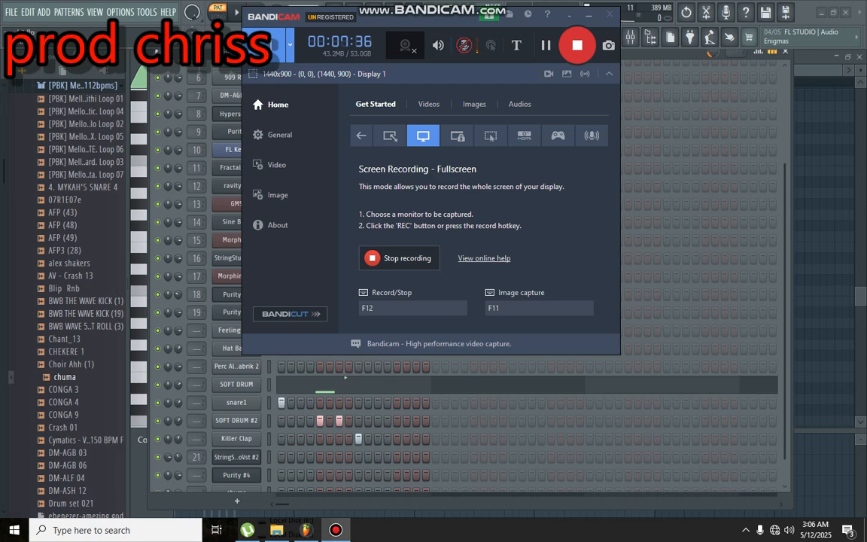
click(589, 16)
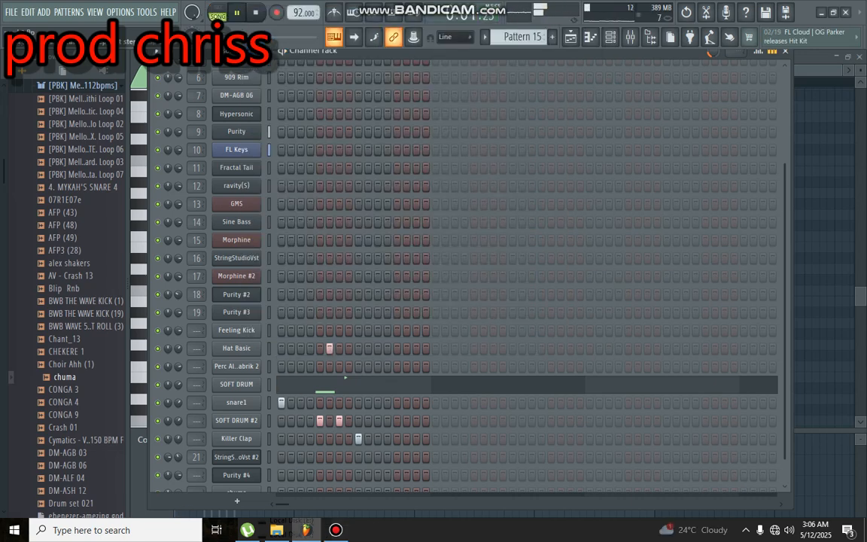
- Open the playlist during song playback and fit the whole arrangement in view
key(F5)
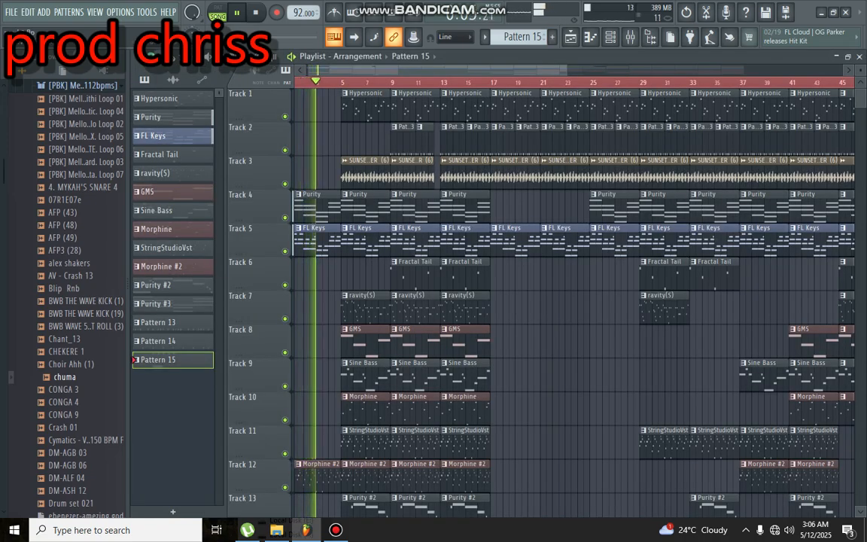
drag(568, 70, 807, 70)
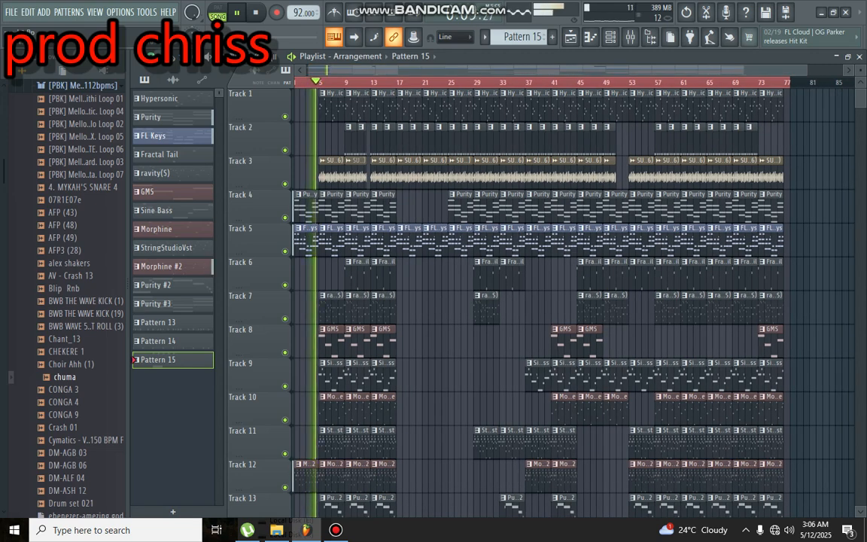